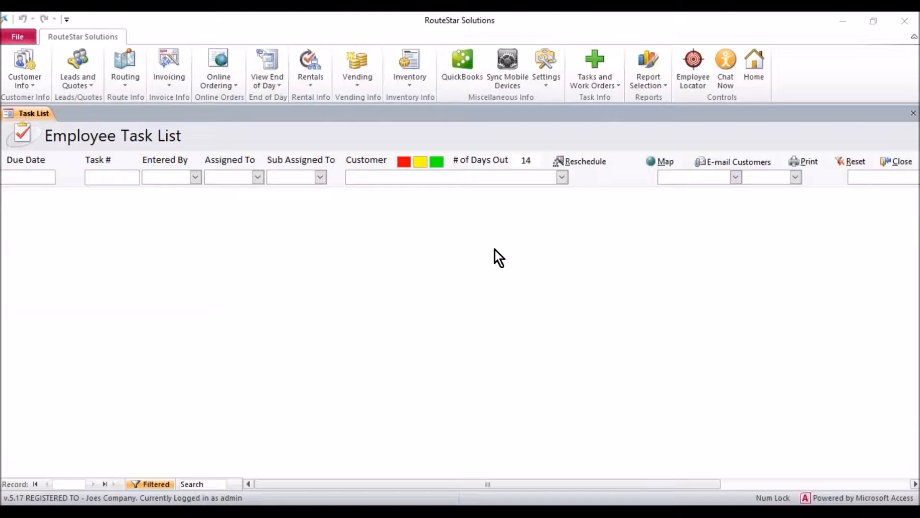
Create a new task entry and choose Express Food Mart as its customer.
left_click(593, 91)
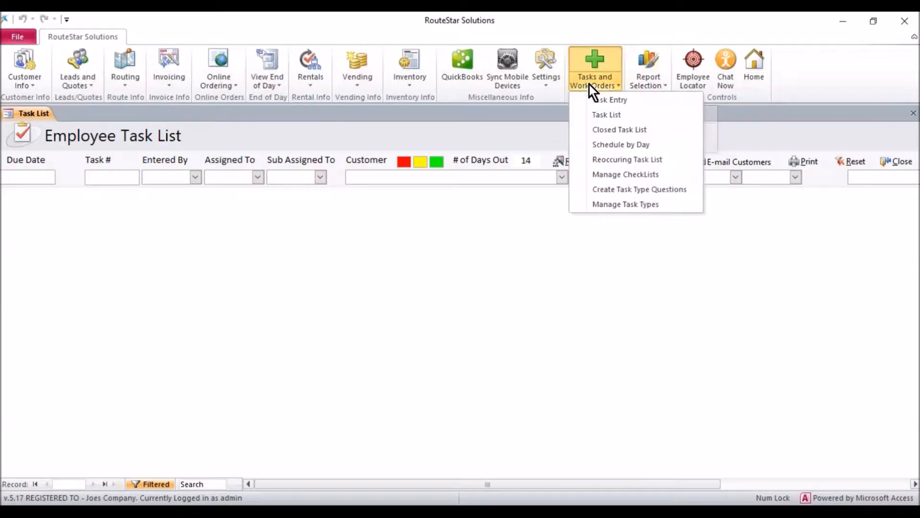
left_click(621, 101)
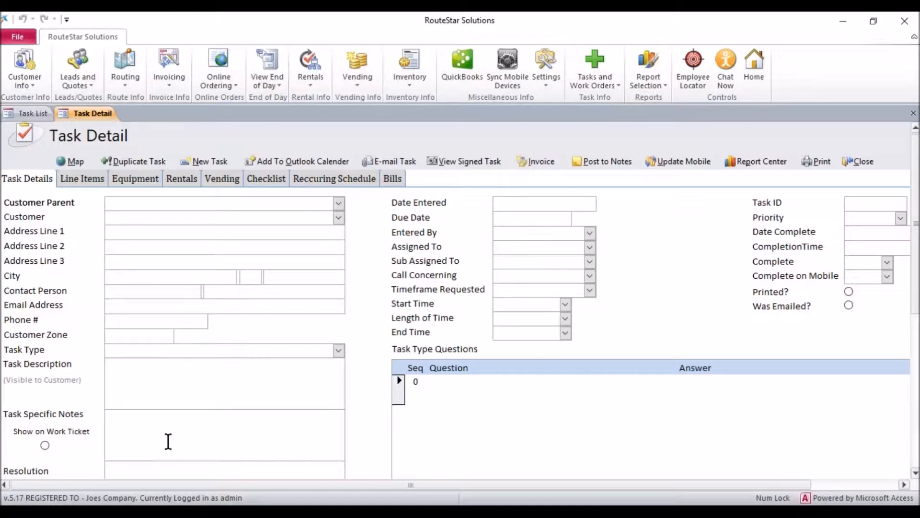
left_click(341, 205)
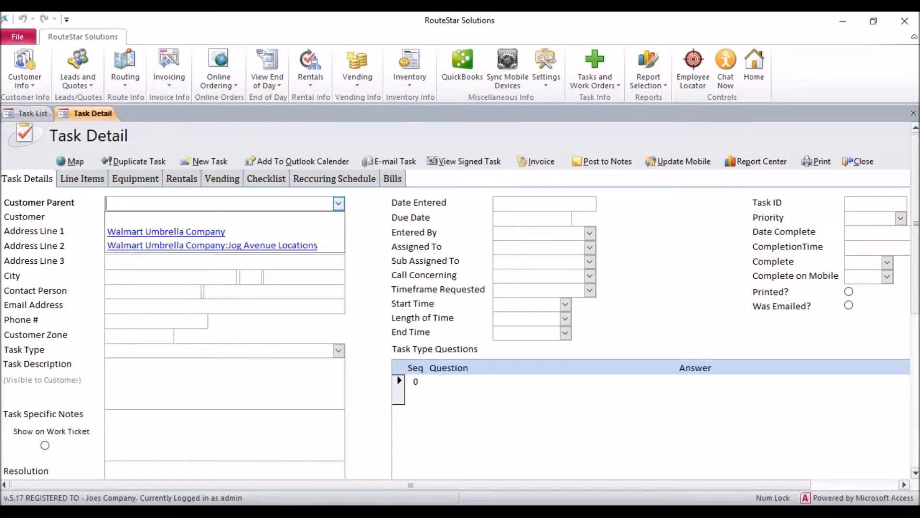
left_click(339, 203)
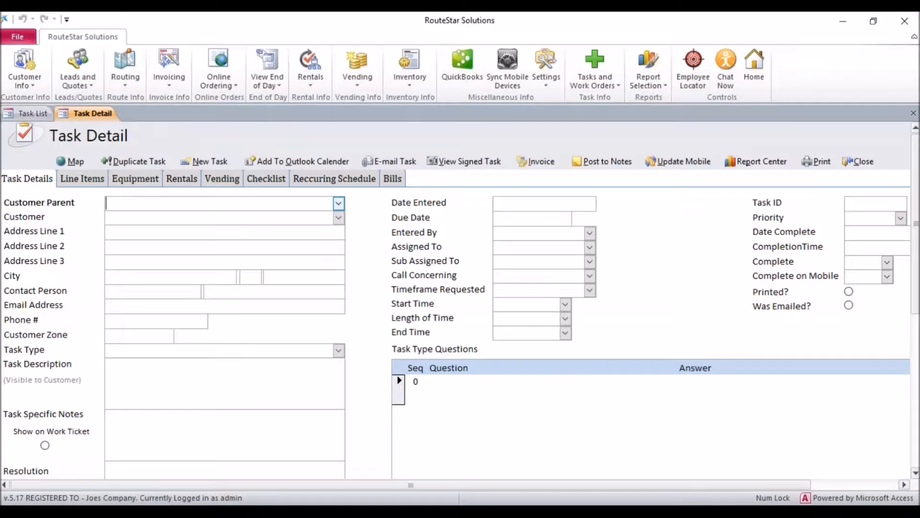
left_click(337, 219)
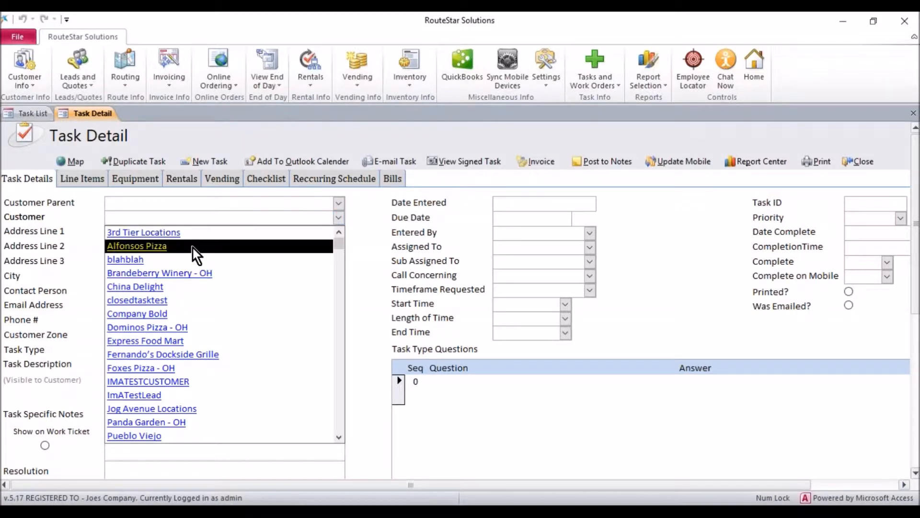
left_click(159, 338)
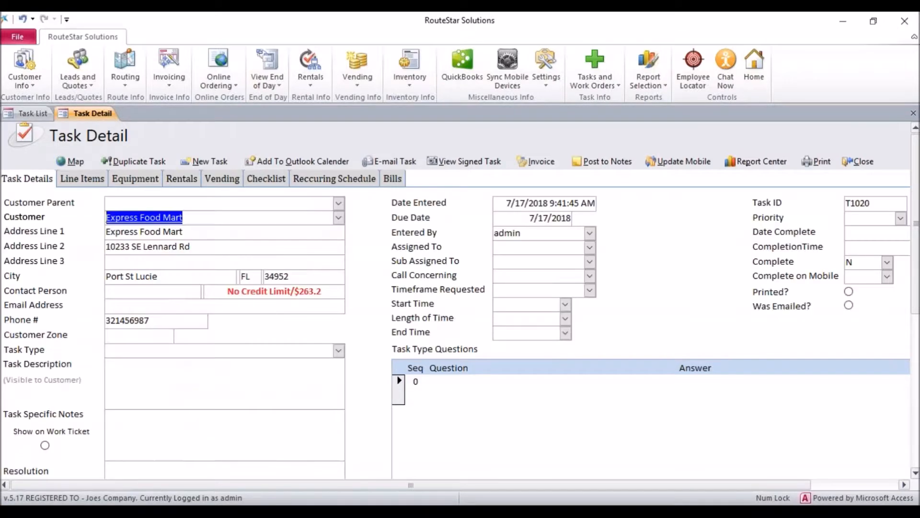
left_click_drag(195, 228, 99, 235)
left_click_drag(201, 247, 102, 249)
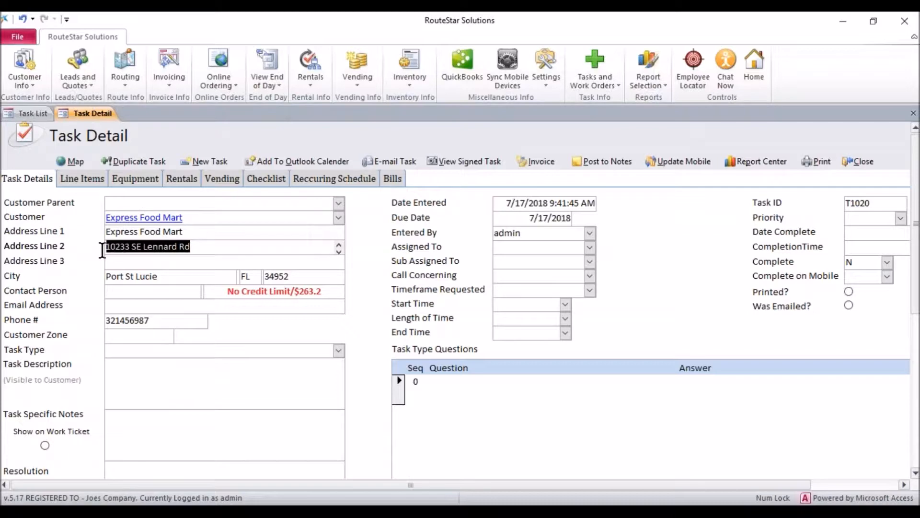
left_click(158, 276)
left_click(153, 291)
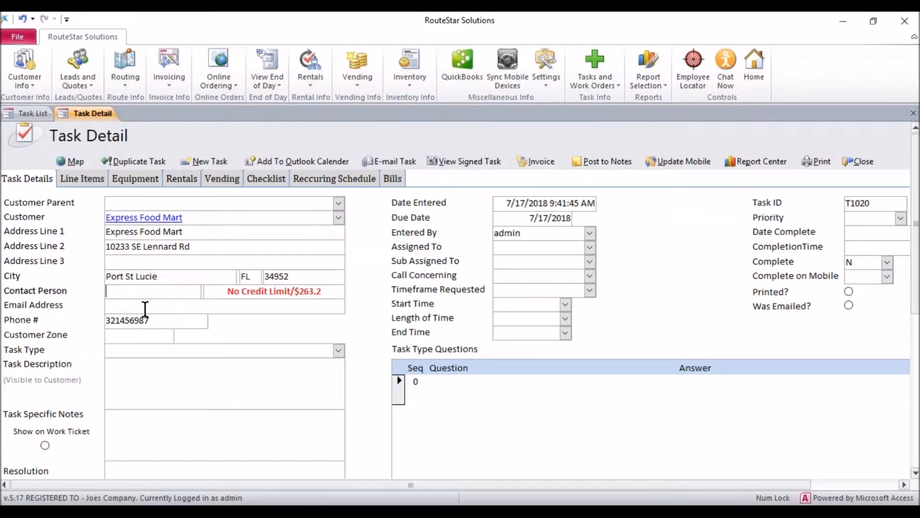
left_click(142, 335)
Set the task type to "Swap a Machine" and add it to the list of task types.
left_click(136, 350)
type("Swap a Machine")
left_click_drag(189, 350, 98, 343)
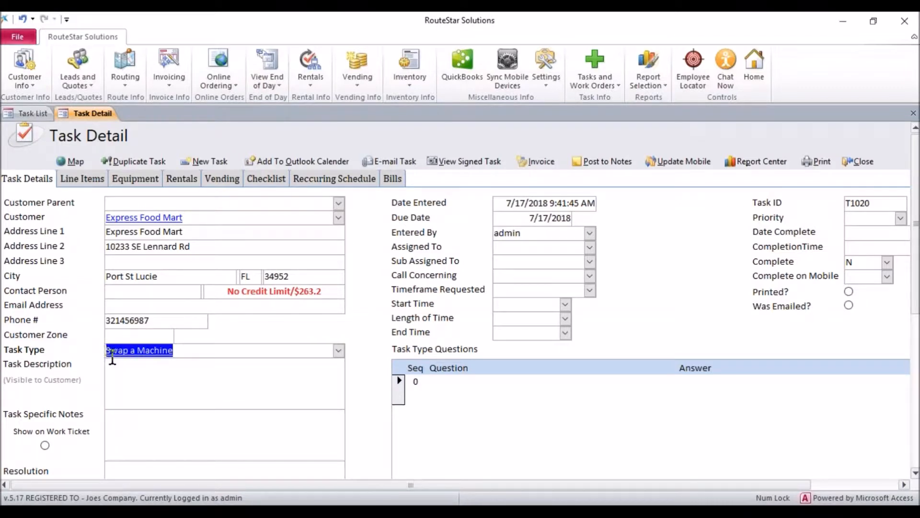
left_click(188, 350)
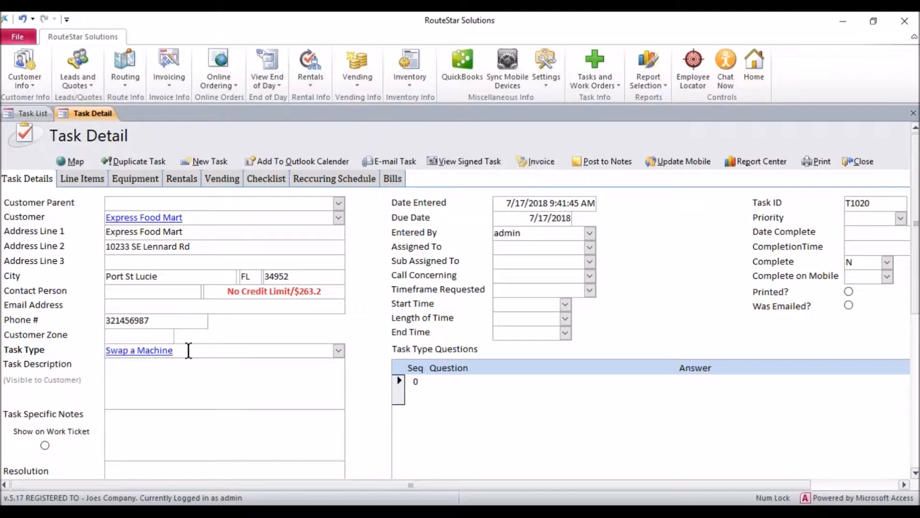
left_click(217, 388)
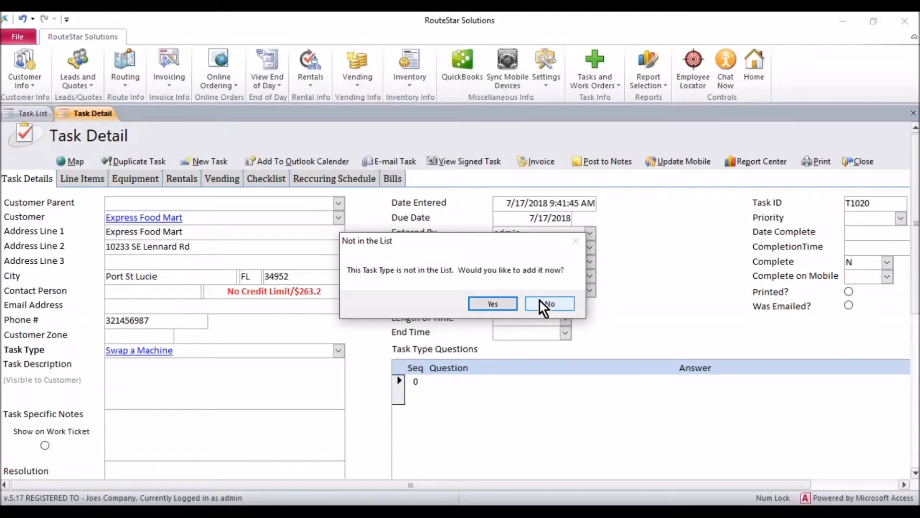
left_click(492, 303)
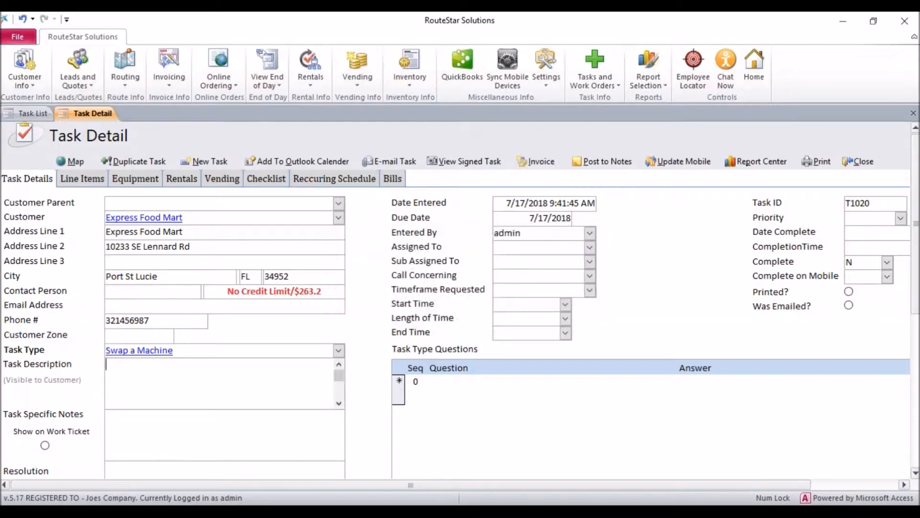
left_click(339, 350)
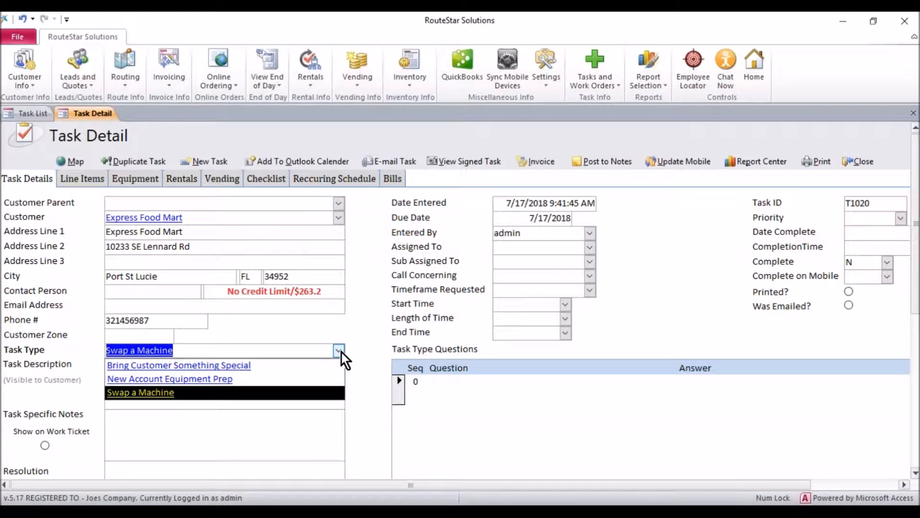
left_click(364, 327)
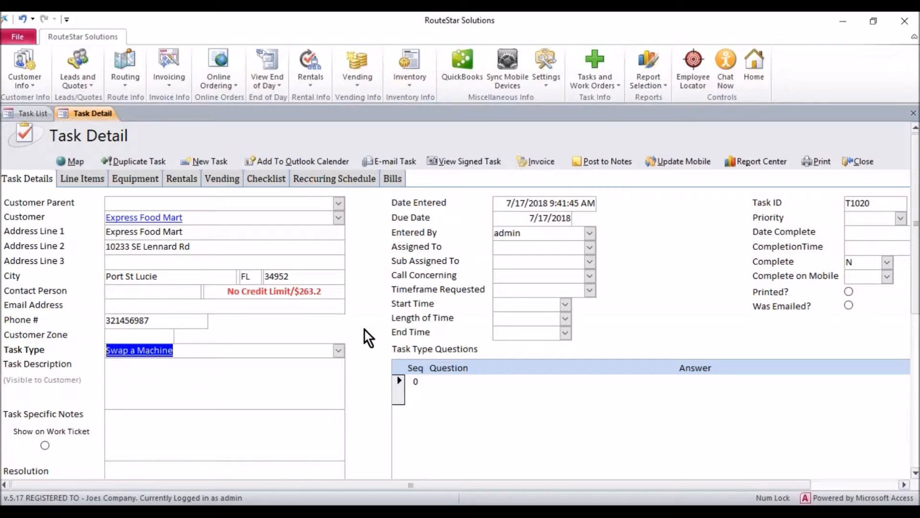
Enter the task description "Customer needs us to swap something out.".
left_click(302, 366)
type("Customer")
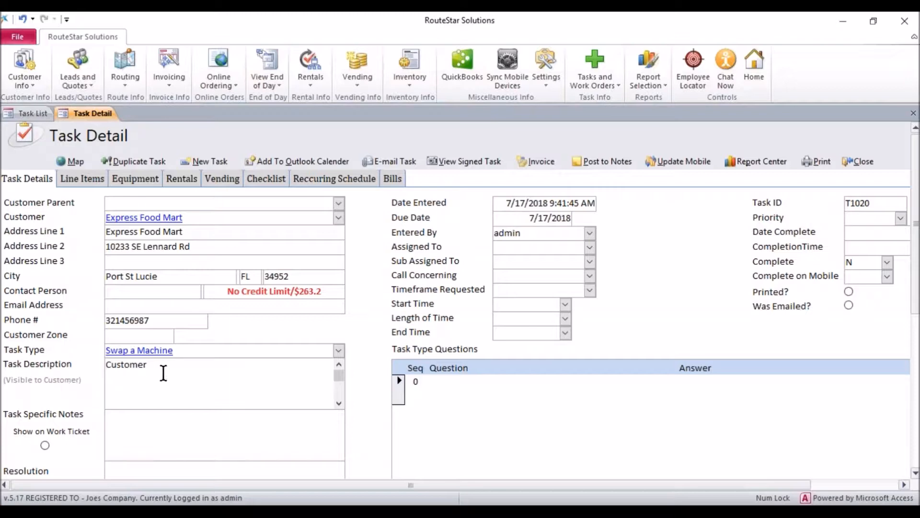
type("needs us to swap something out.")
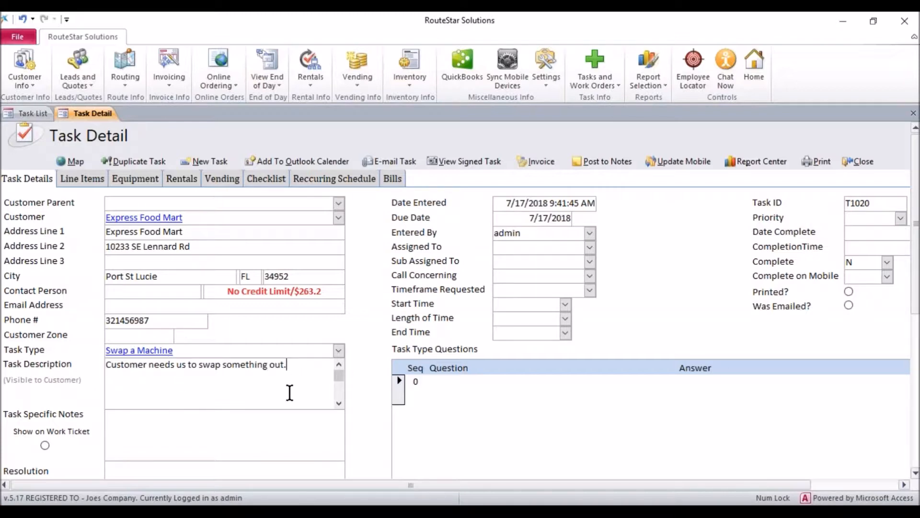
Enter "Additional Notes go here." as the task specific notes and have them shown on the work ticket.
left_click(131, 415)
type("Additional N")
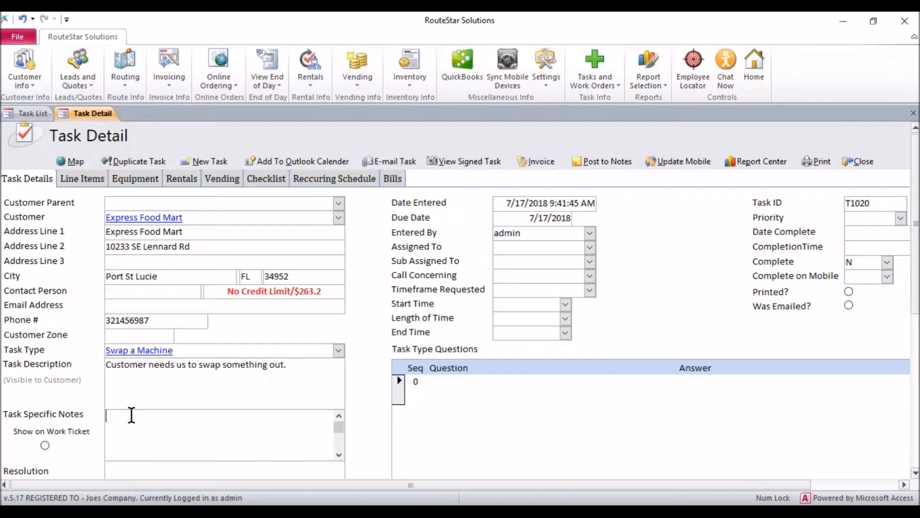
type("otes go here.")
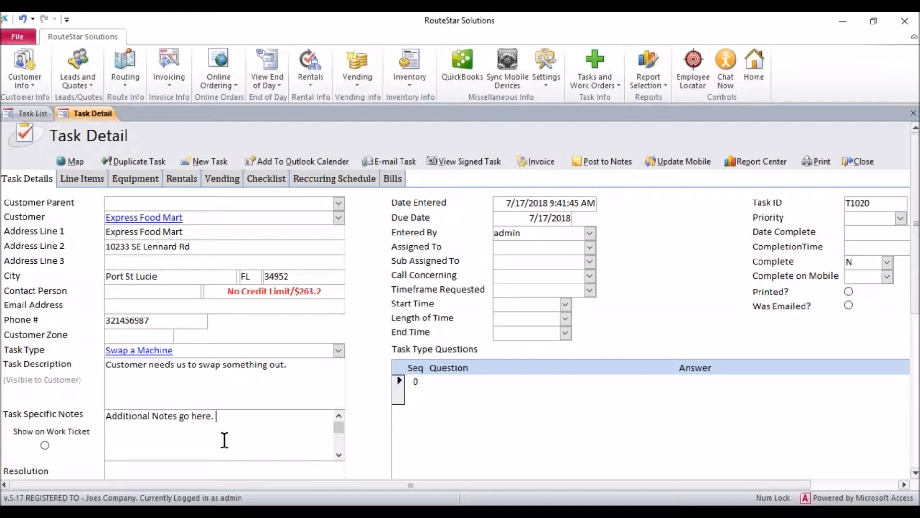
left_click_drag(916, 234, 915, 257)
left_click(52, 403)
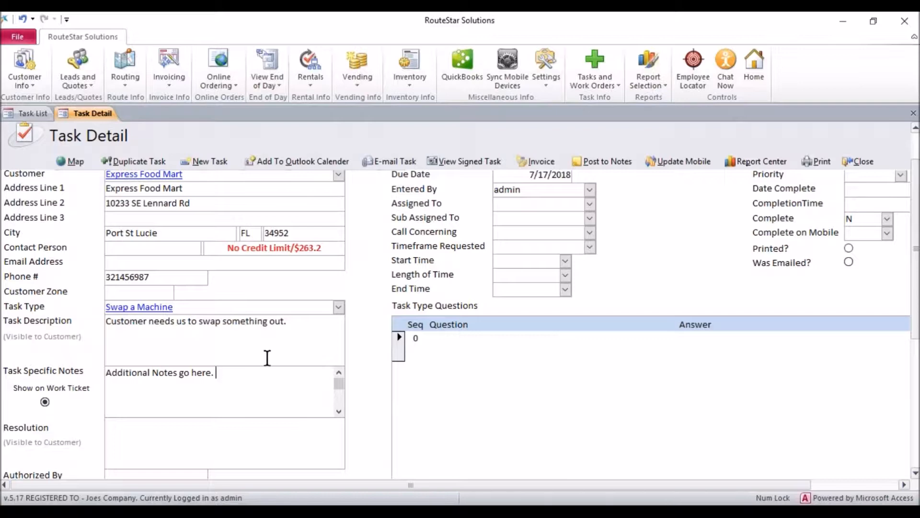
Fill in the name of the person who authorized the task and its PO number.
left_click(145, 436)
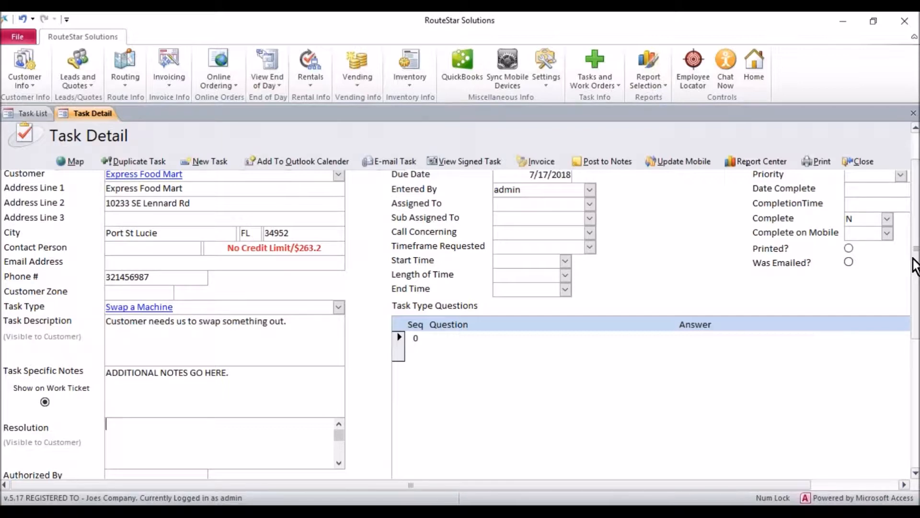
left_click_drag(916, 260, 916, 302)
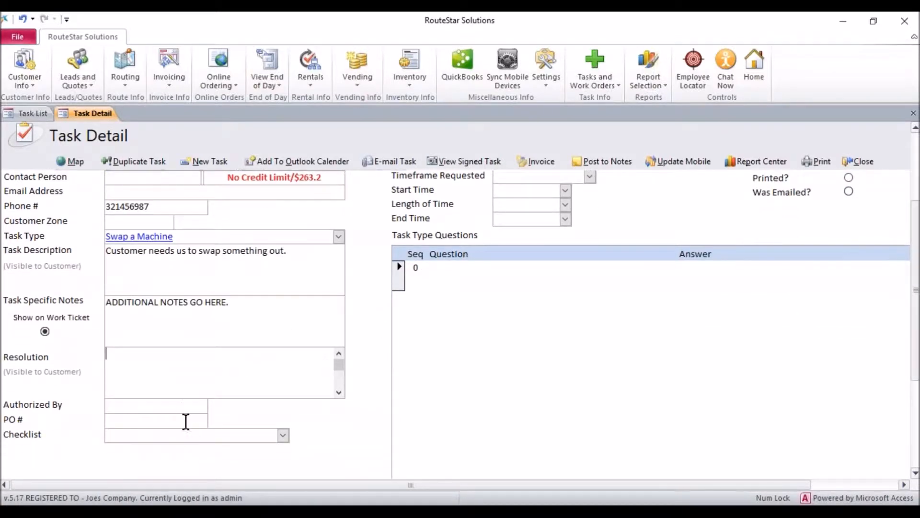
left_click(170, 406)
type("JoeC")
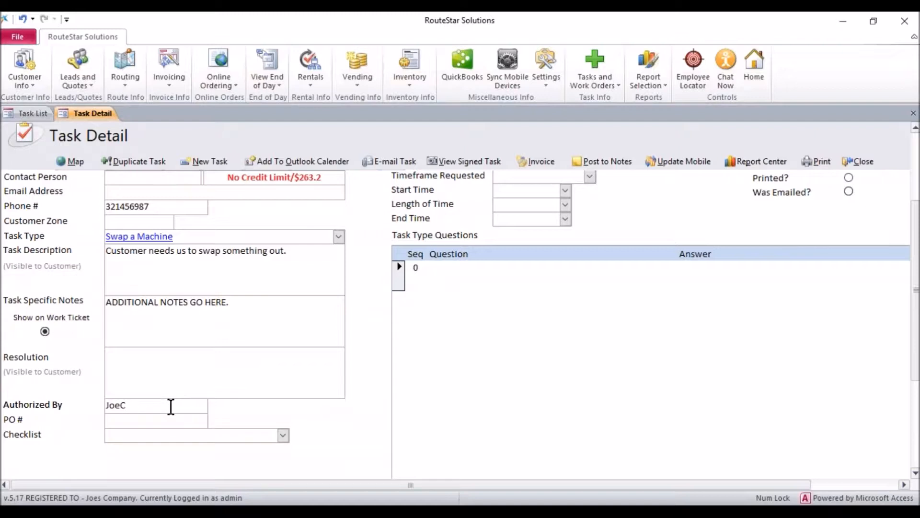
left_click(151, 425)
type("333")
left_click(245, 358)
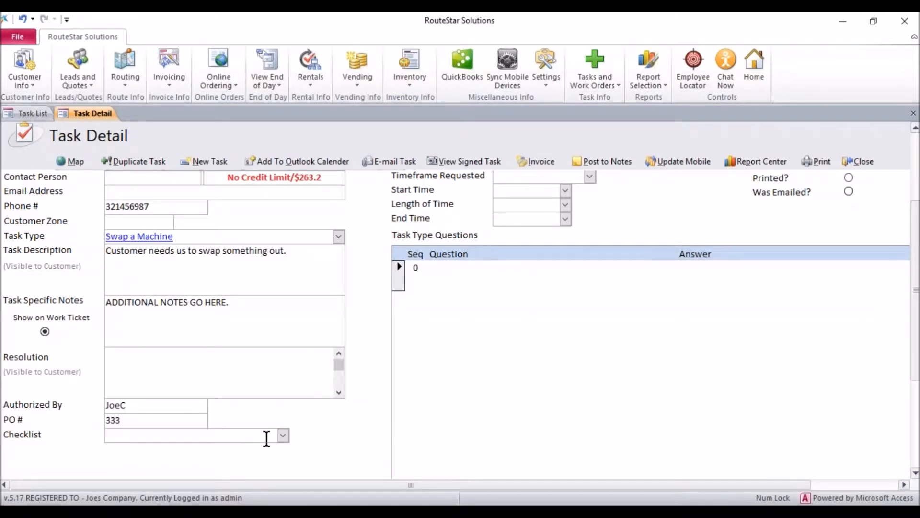
left_click(282, 435)
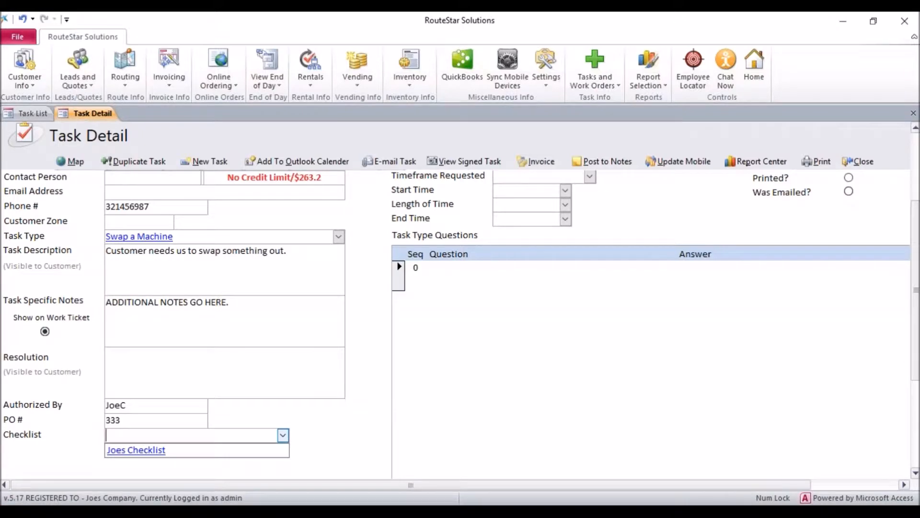
left_click(284, 435)
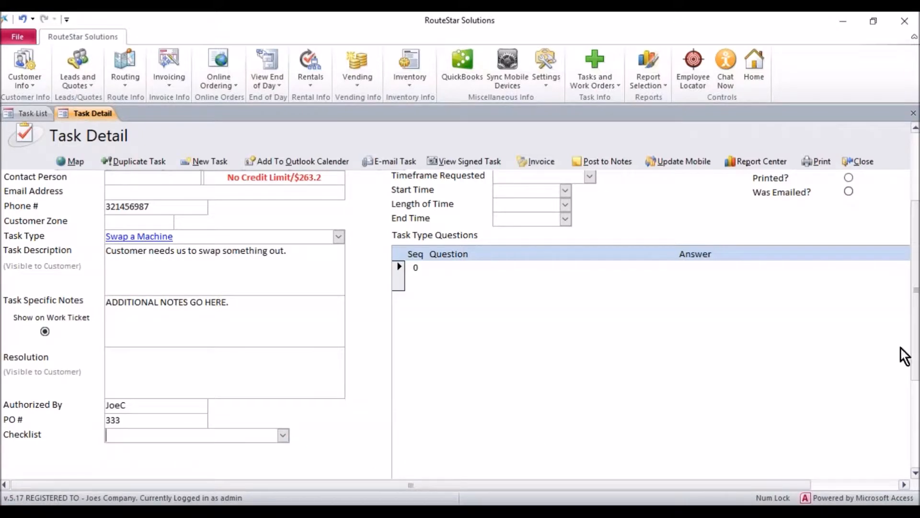
Set the task's due date to 7/20/2018.
left_click_drag(916, 345, 916, 261)
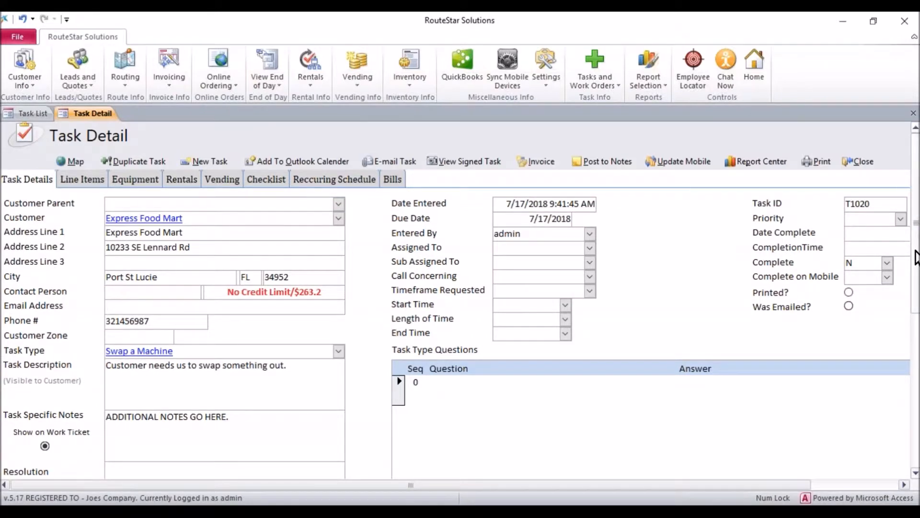
left_click(514, 219)
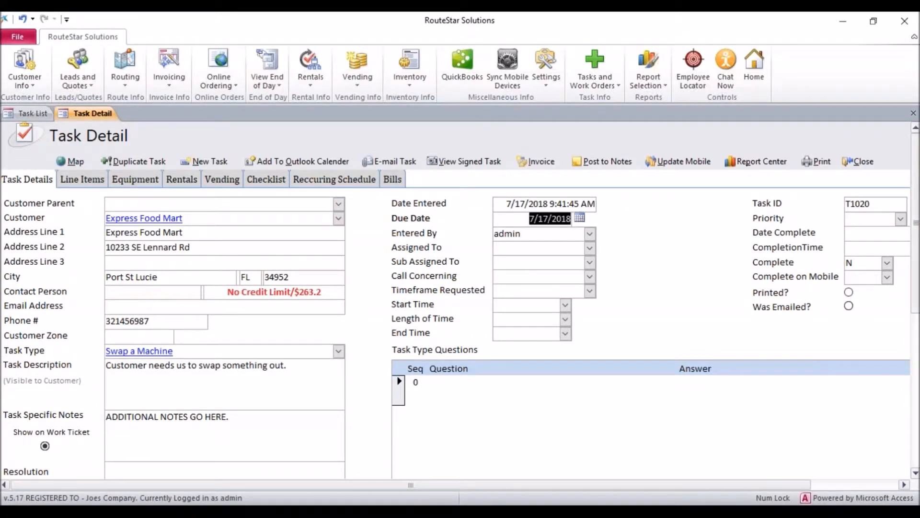
left_click(581, 219)
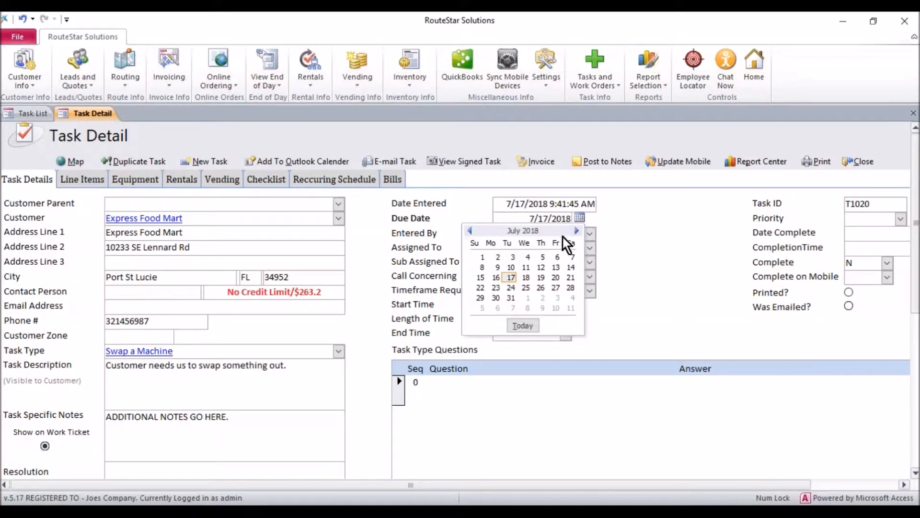
left_click(555, 278)
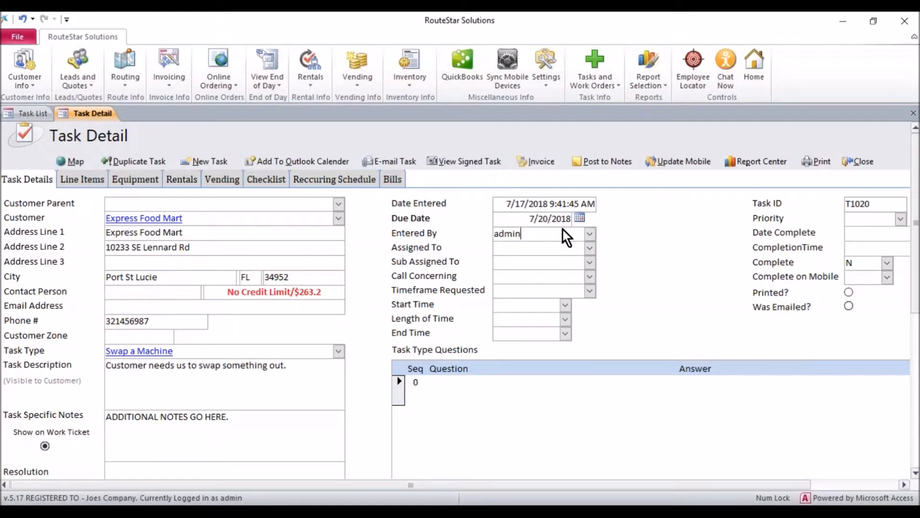
Assign the task to the employee listed between admin and R1.
left_click(540, 219)
left_click_drag(529, 235, 490, 238)
left_click(500, 247)
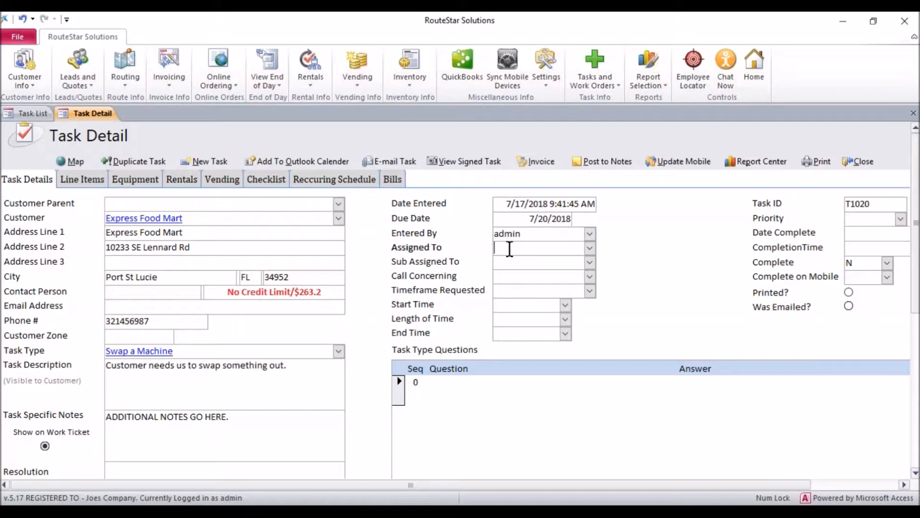
left_click(590, 248)
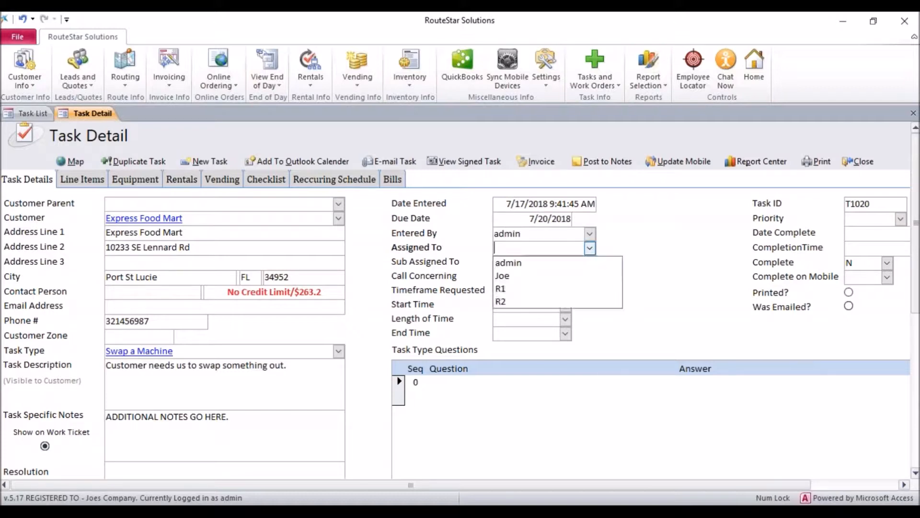
left_click(531, 272)
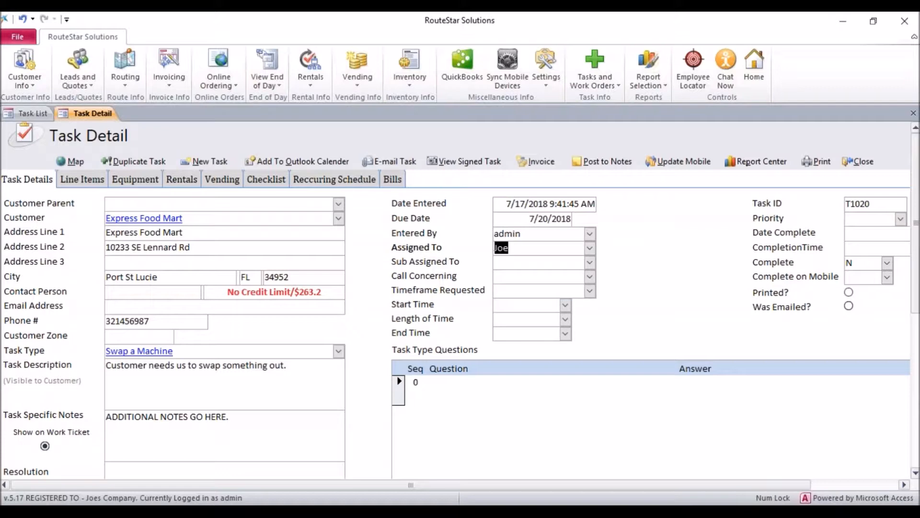
left_click(524, 250)
left_click(514, 262)
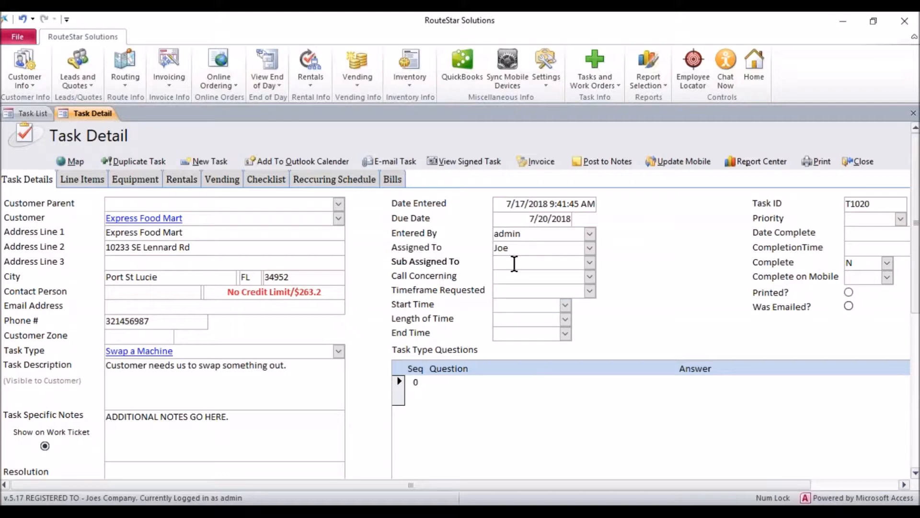
left_click(519, 248)
left_click_drag(519, 247, 497, 248)
left_click(589, 262)
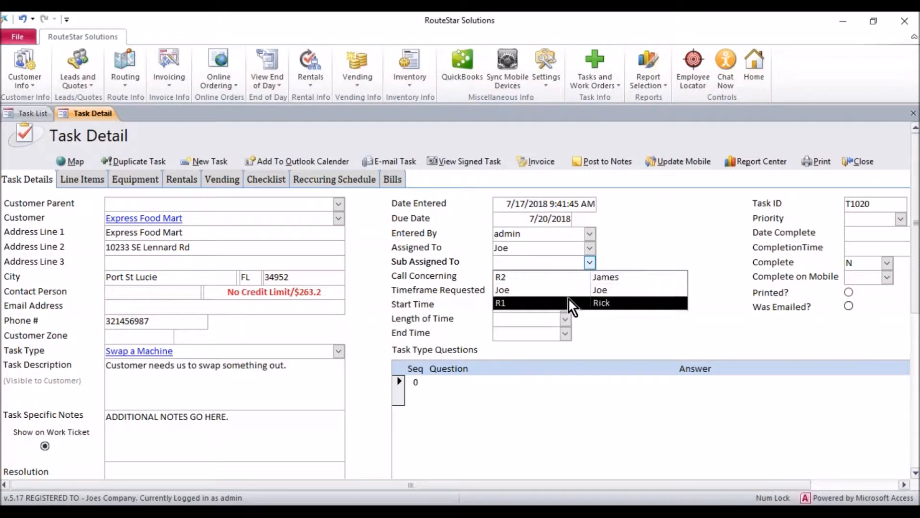
left_click(624, 236)
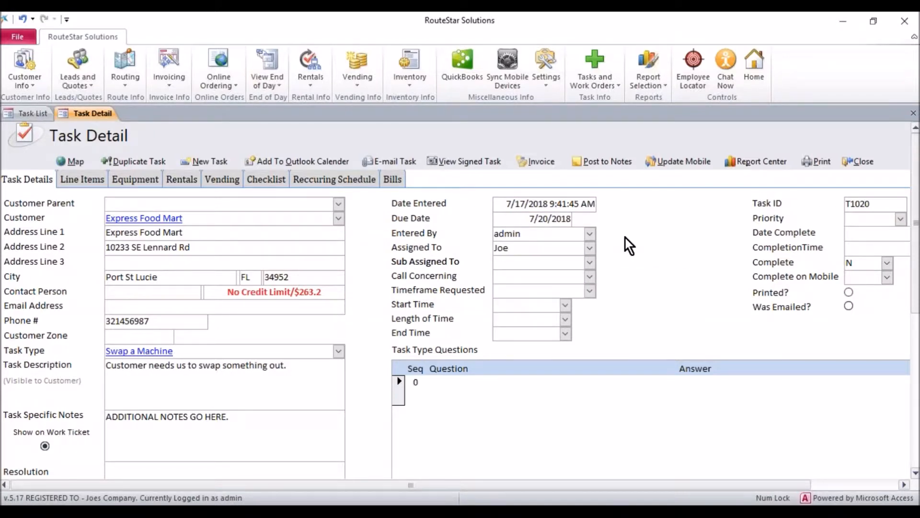
Look over the available choices for Call Concerning and Timeframe Requested.
left_click(511, 279)
left_click(589, 276)
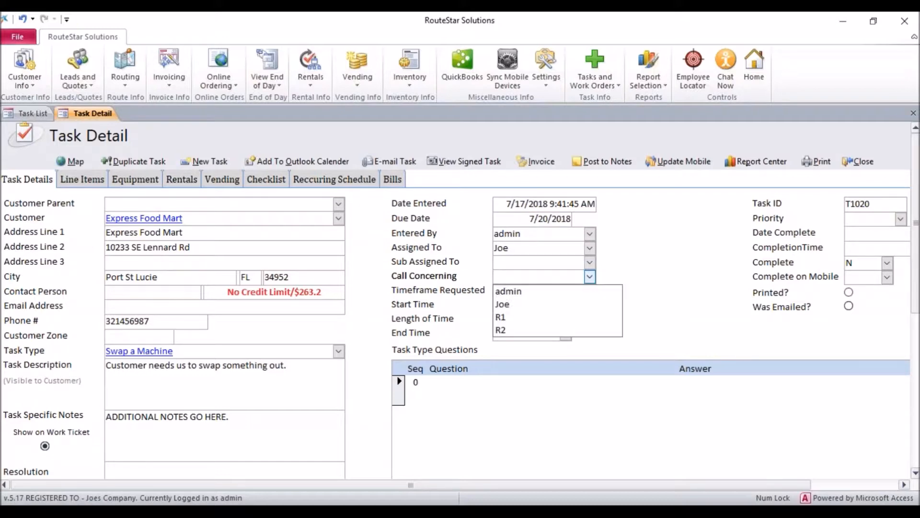
left_click(589, 277)
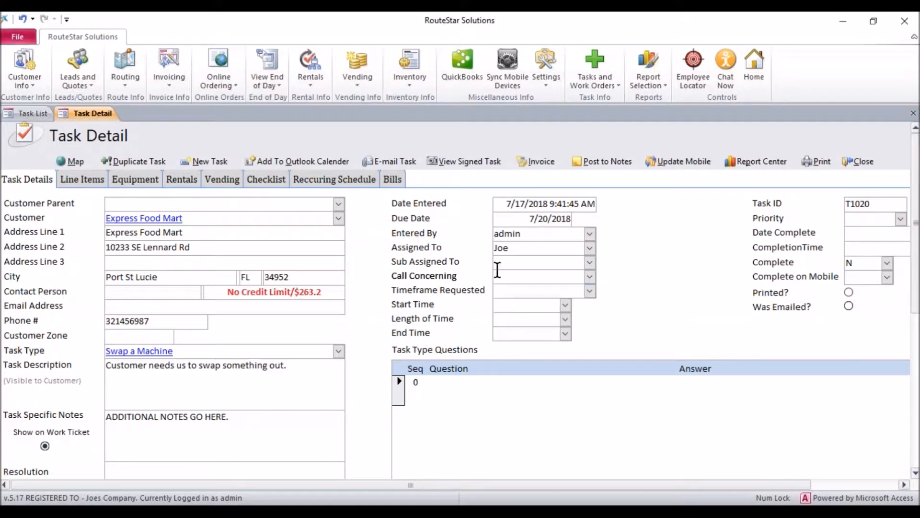
left_click(502, 290)
left_click(591, 292)
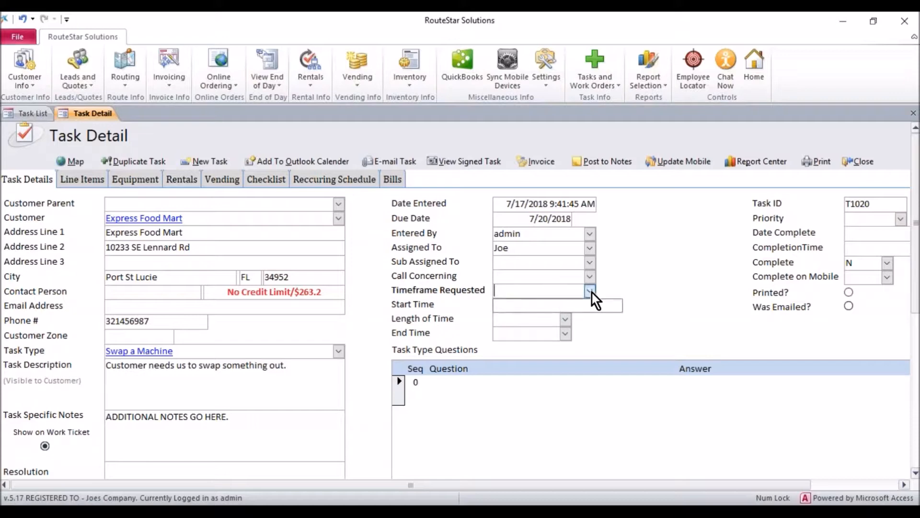
left_click(591, 292)
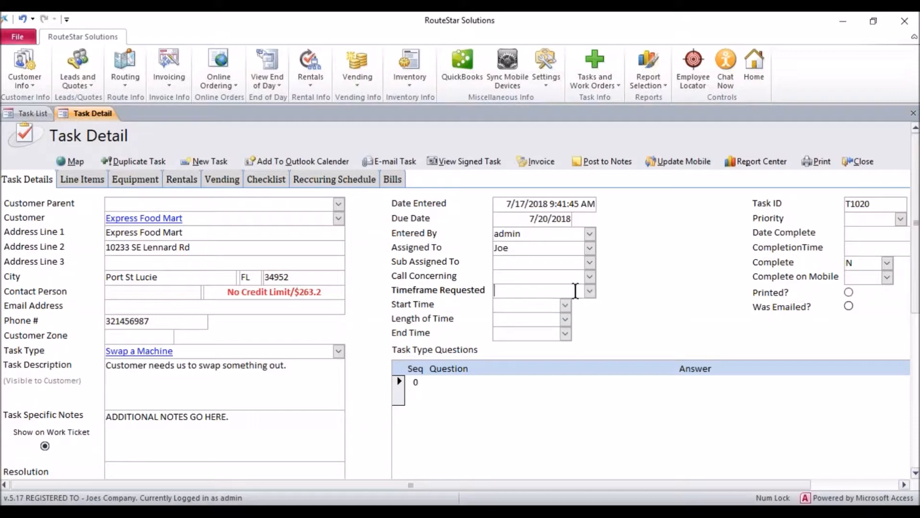
Schedule the task with a start time of 10:00 AM and a length of time of 1 Hour.
left_click(515, 303)
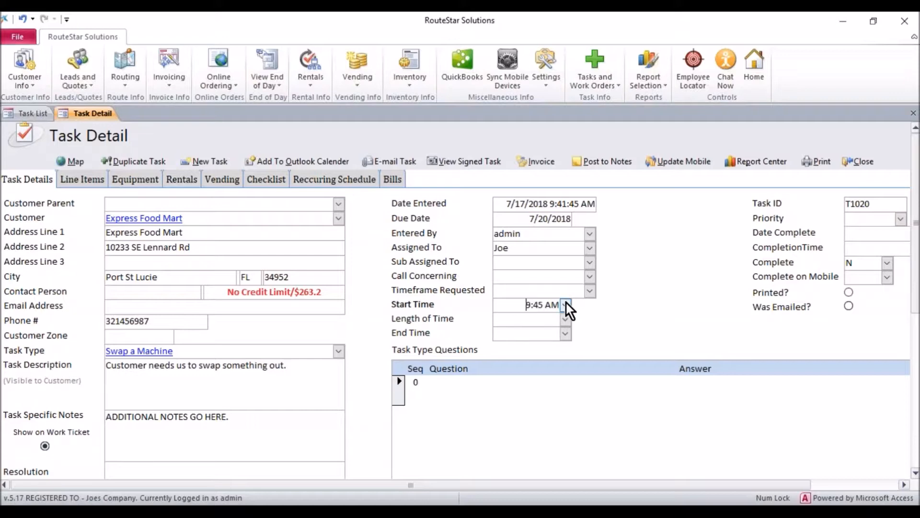
left_click(565, 304)
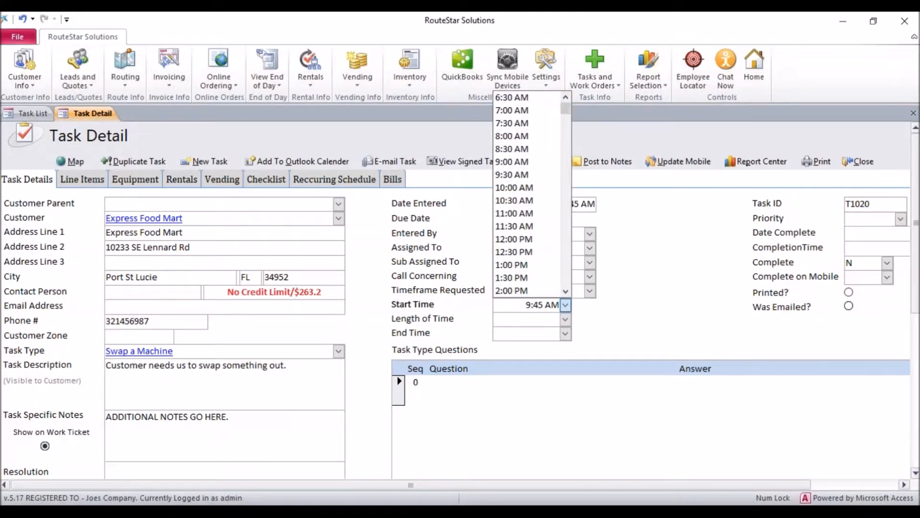
left_click(527, 190)
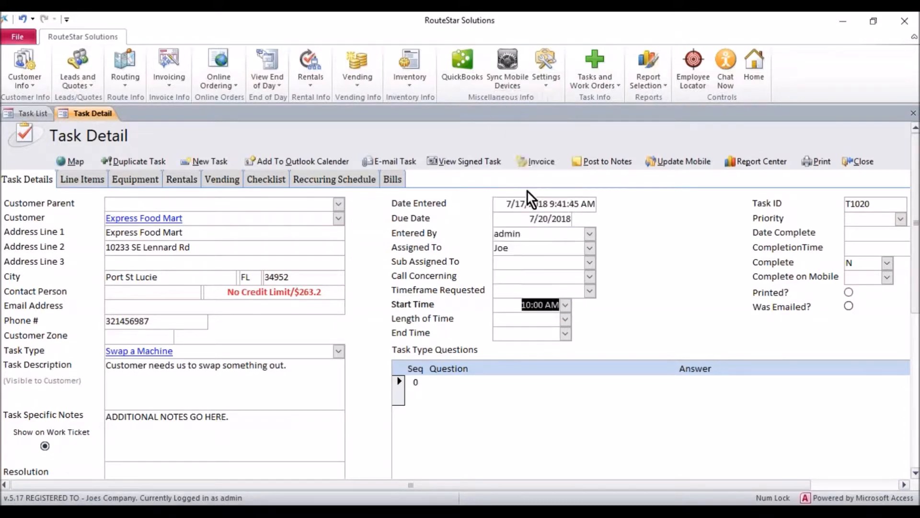
left_click(526, 332)
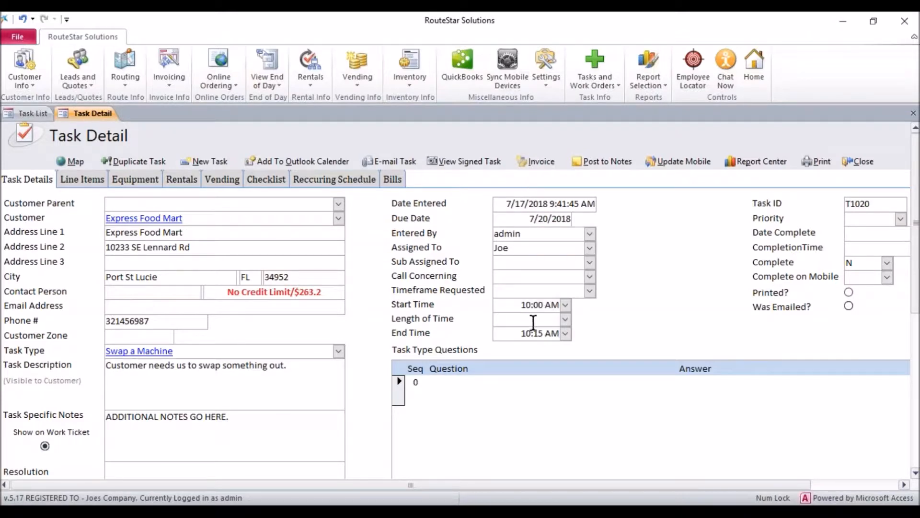
left_click(565, 318)
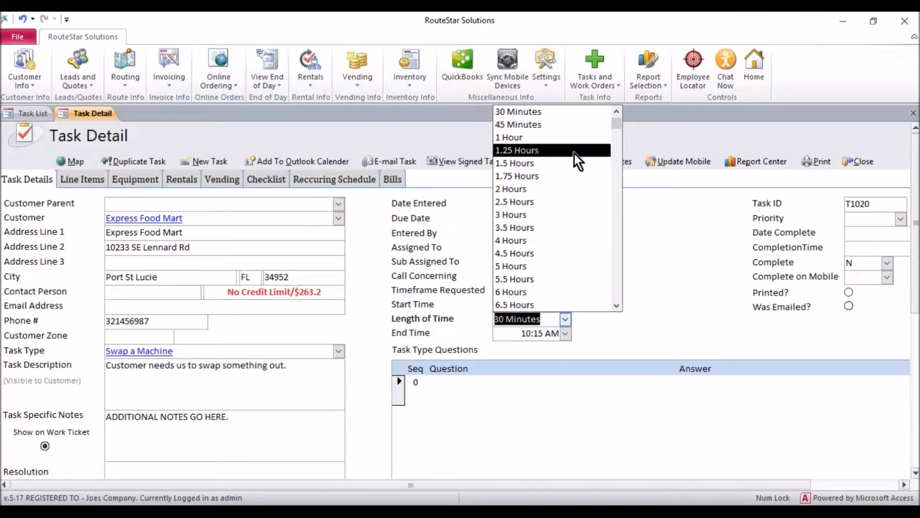
left_click(567, 139)
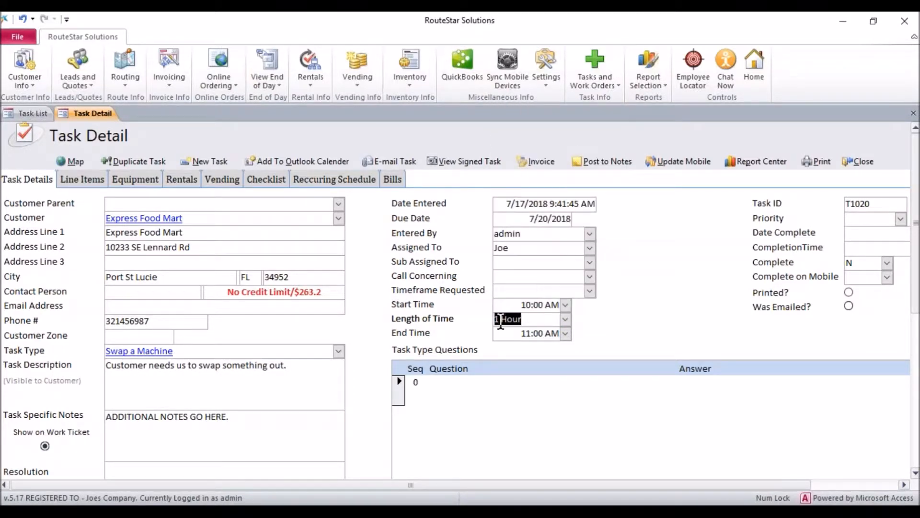
left_click_drag(519, 305, 592, 299)
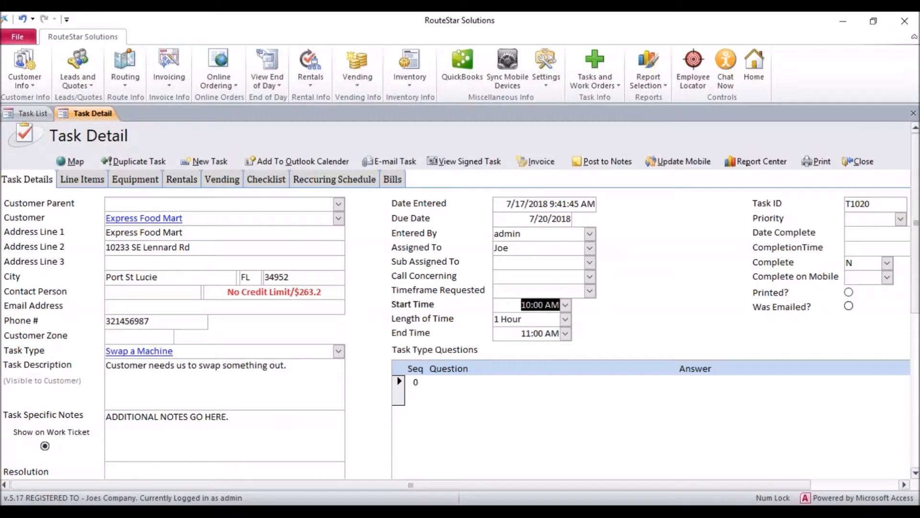
left_click_drag(522, 333, 596, 327)
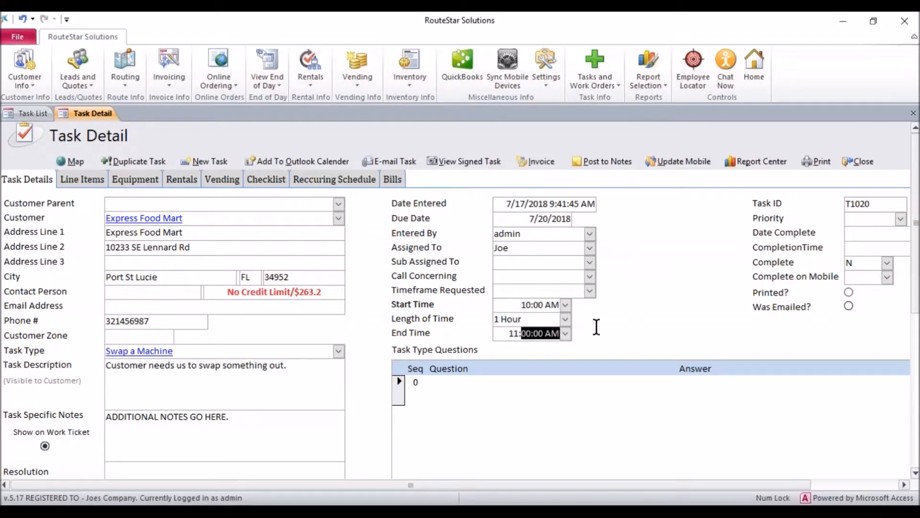
left_click(514, 303)
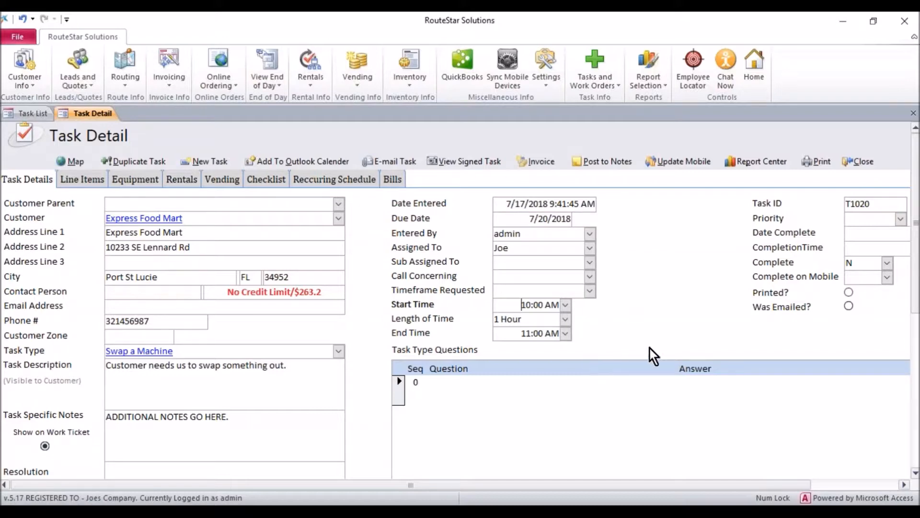
Set the task's priority to 1, High Priority.
left_click_drag(879, 203, 834, 203)
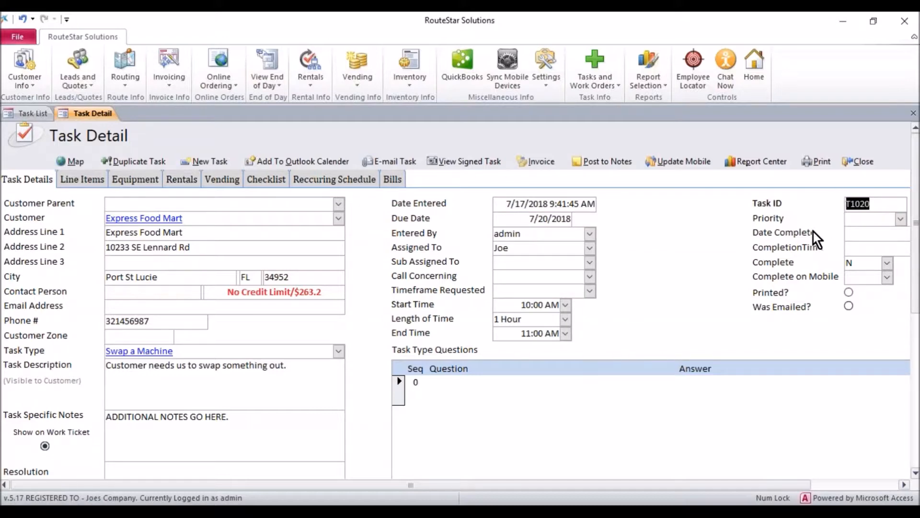
left_click(872, 203)
left_click(870, 218)
left_click(901, 219)
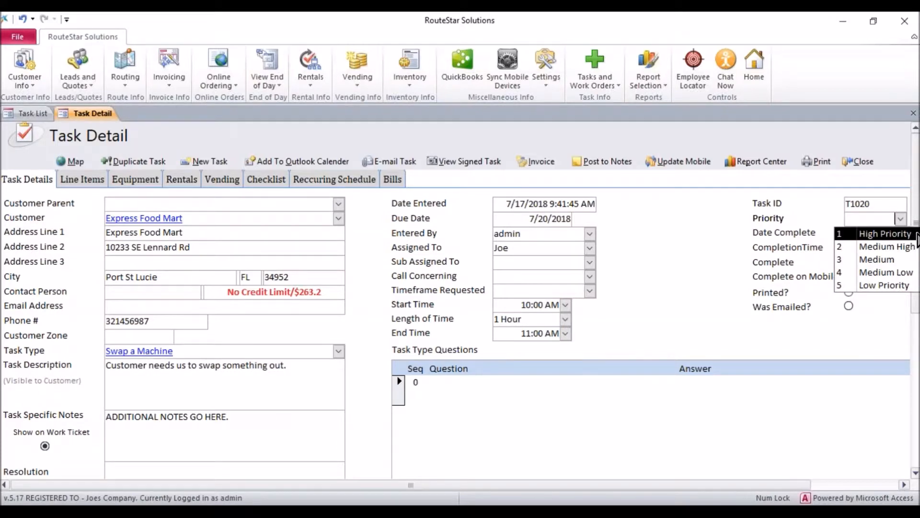
left_click(913, 235)
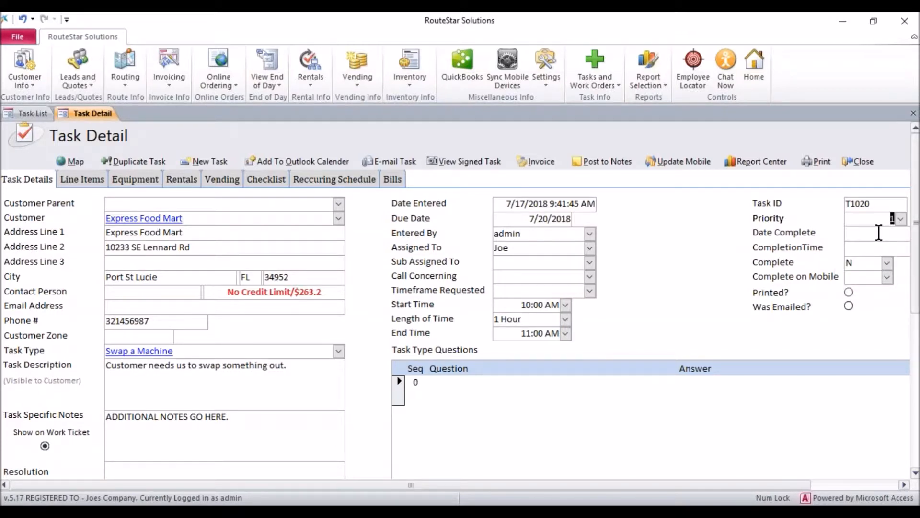
Examine the task's completion fields: completion date and time, the Complete options, and Complete on Mobile.
left_click(878, 233)
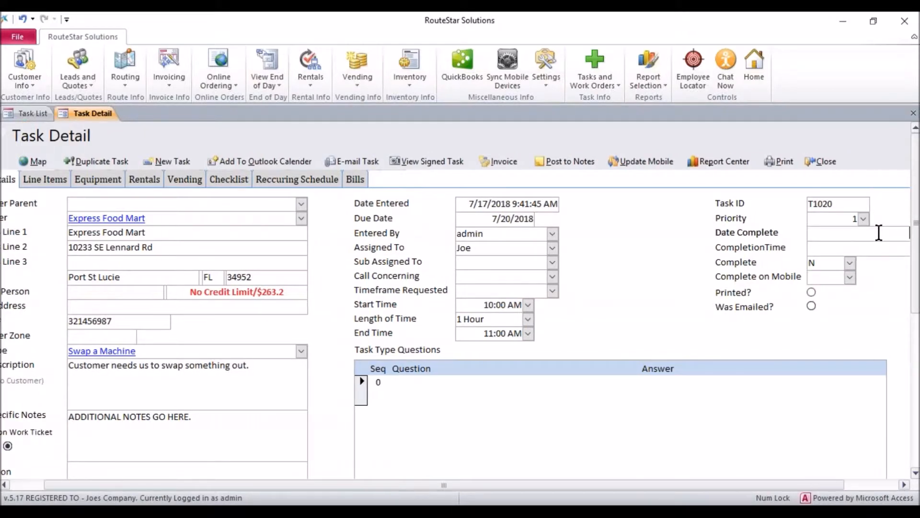
left_click(821, 248)
left_click(820, 234)
left_click(818, 245)
left_click(820, 234)
left_click(849, 263)
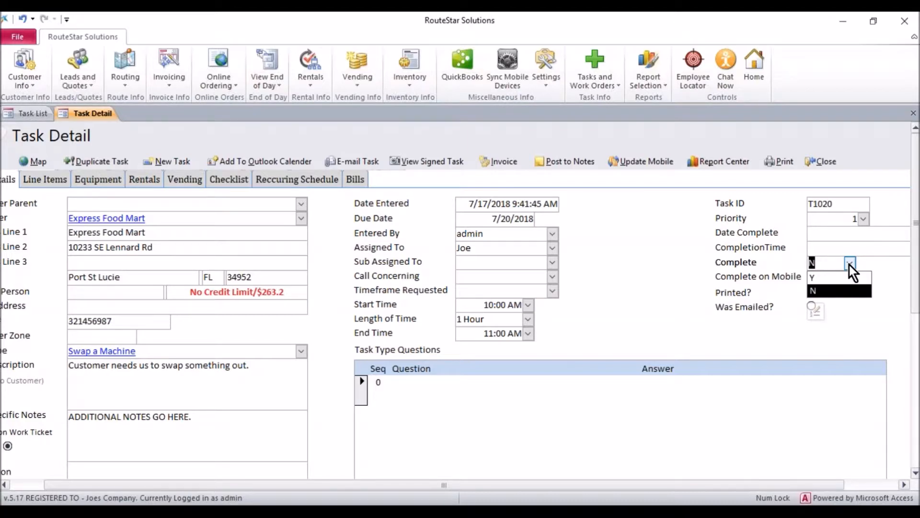
left_click(845, 290)
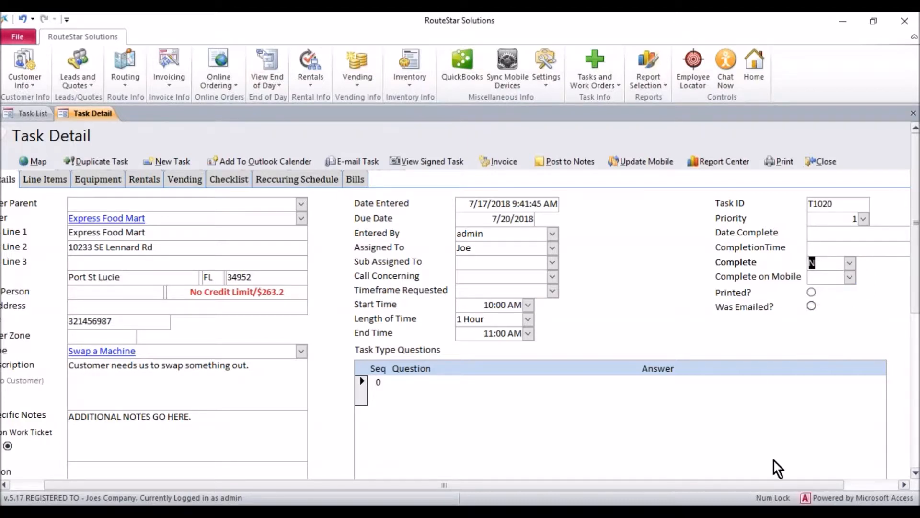
left_click(819, 278)
left_click_drag(761, 482, 554, 493)
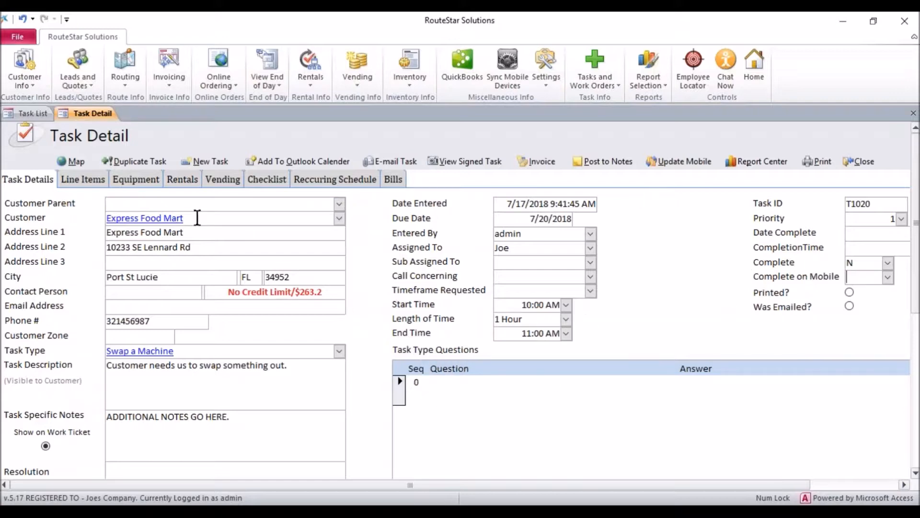
Review the task's customer, description, assigned employee, due date and task specific notes.
left_click_drag(198, 218, 93, 214)
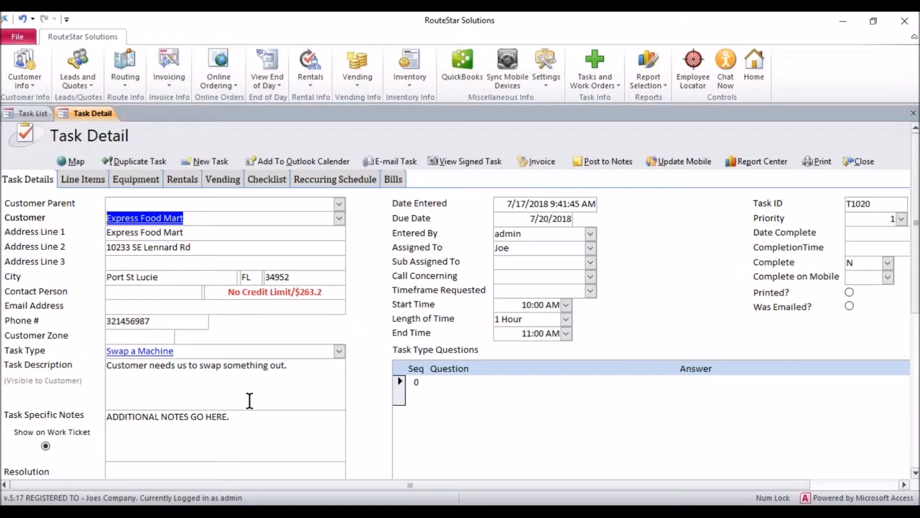
left_click(306, 373)
left_click(92, 370)
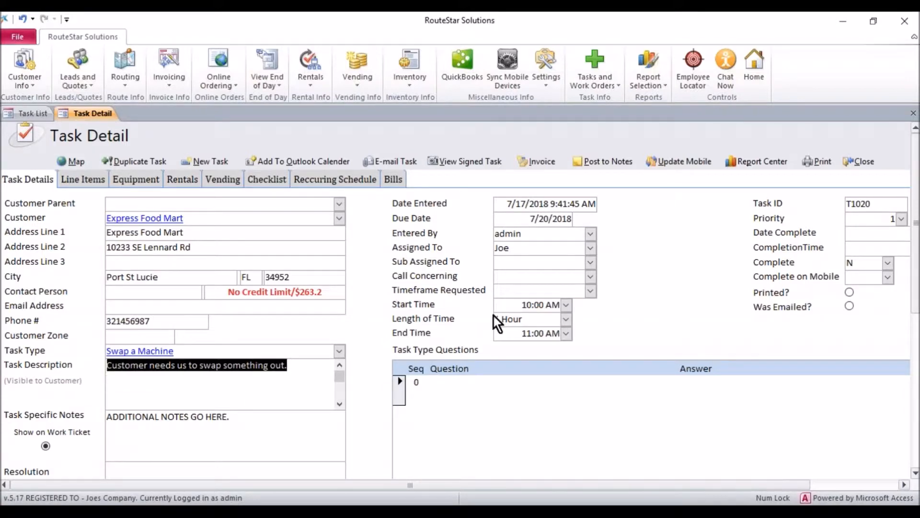
left_click_drag(517, 249, 492, 250)
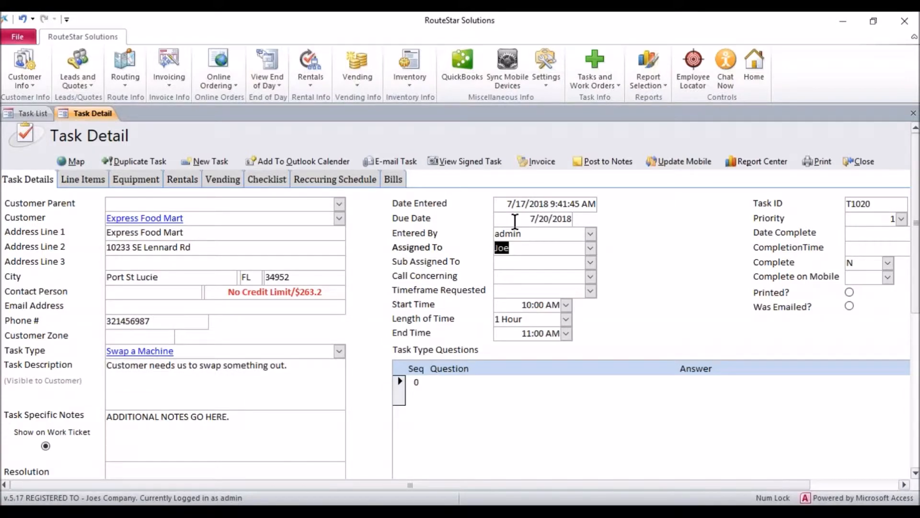
left_click_drag(515, 222, 575, 219)
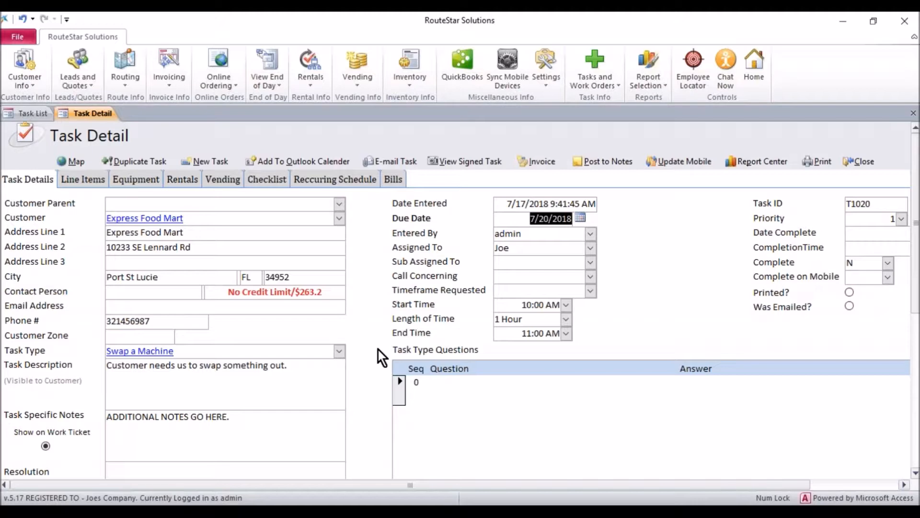
left_click_drag(298, 371, 103, 372)
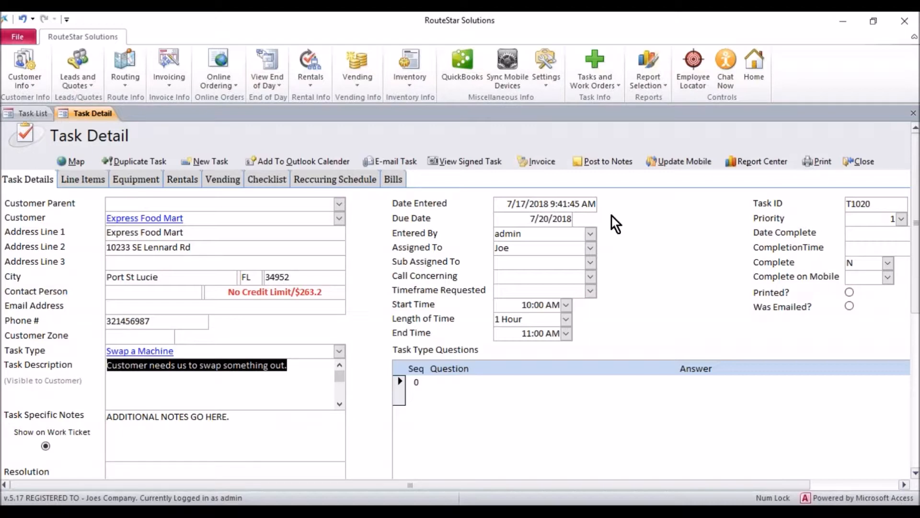
left_click(100, 414)
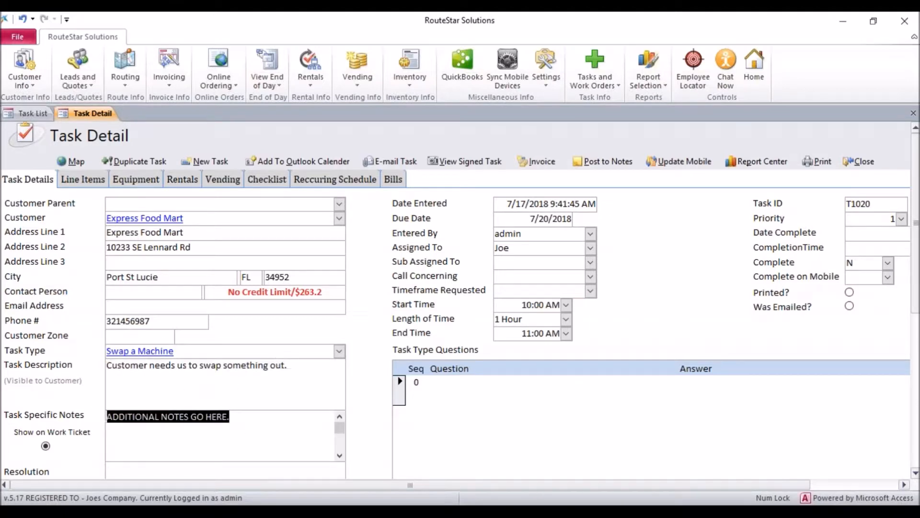
mouse_move(914, 269)
left_mouse_down()
mouse_move(912, 388)
mouse_move(909, 261)
left_mouse_up()
Check the task's customer and display its line items with the column headings in view.
left_click(66, 180)
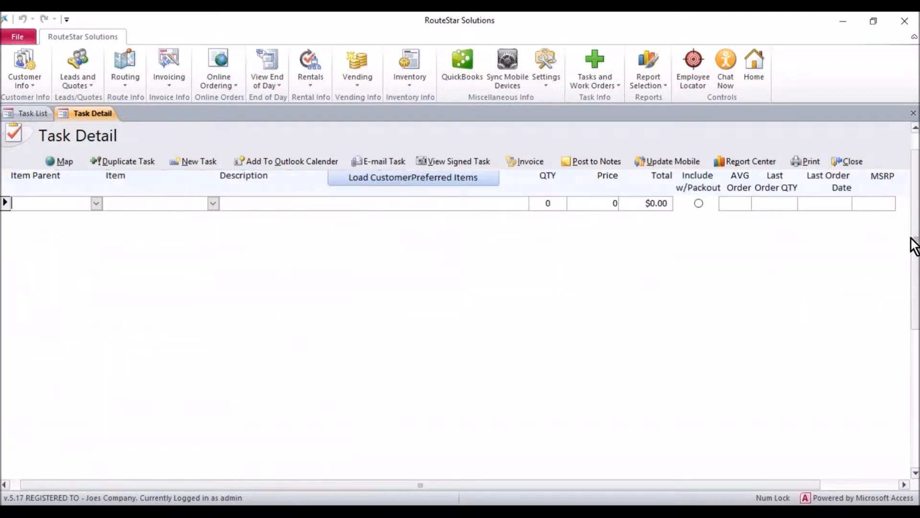
left_click_drag(913, 246, 910, 215)
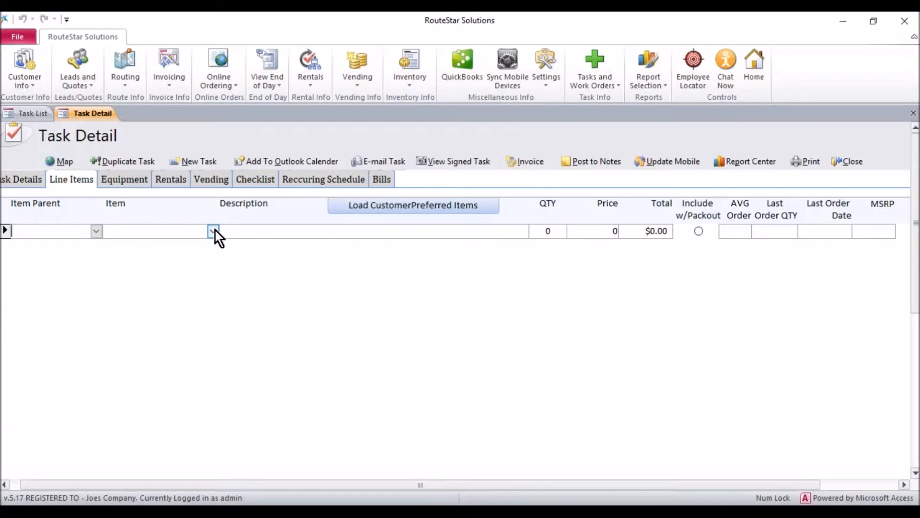
left_click(5, 179)
left_click_drag(180, 217, 79, 216)
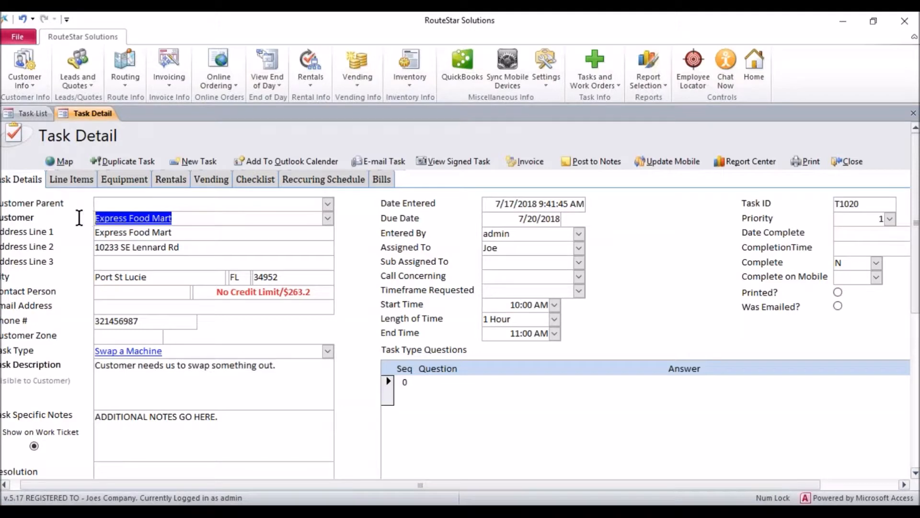
left_click(63, 179)
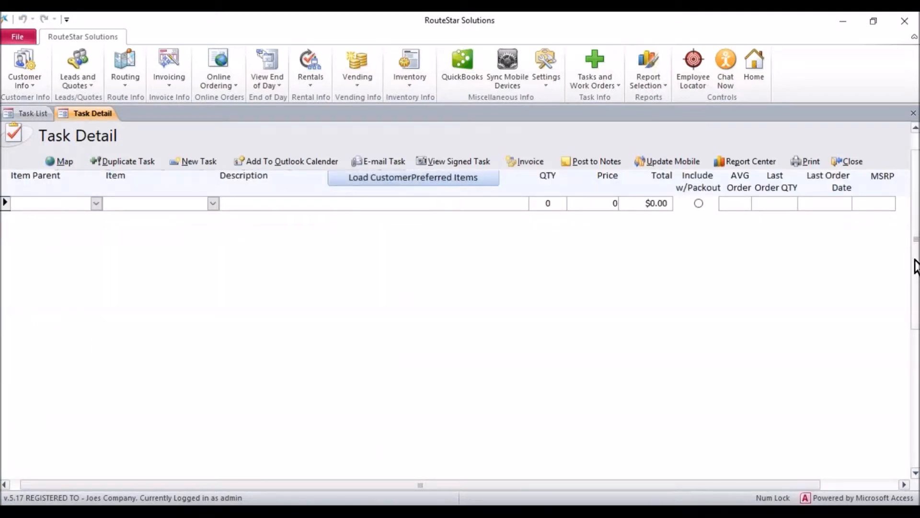
scroll(913, 261, "up", 1)
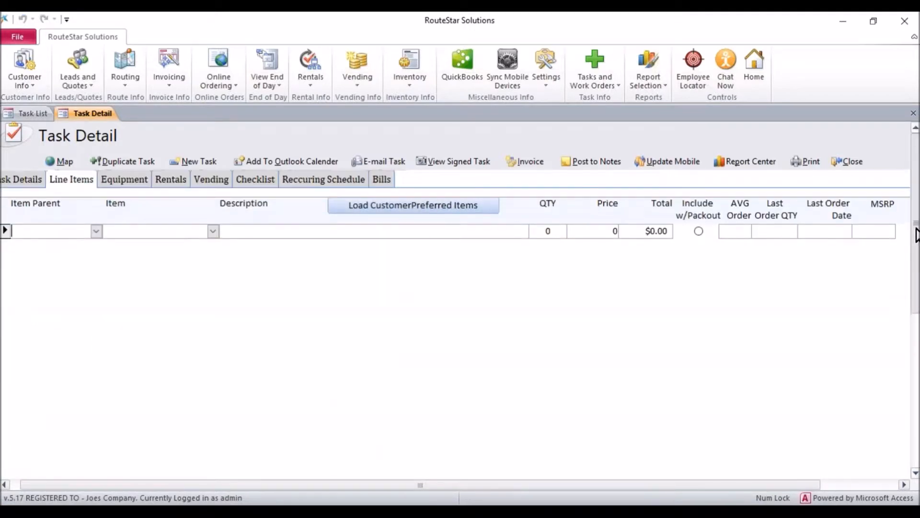
Add Item1 as the task's first line item and decline adding it to Customer Preferred Pricing.
left_click(430, 208)
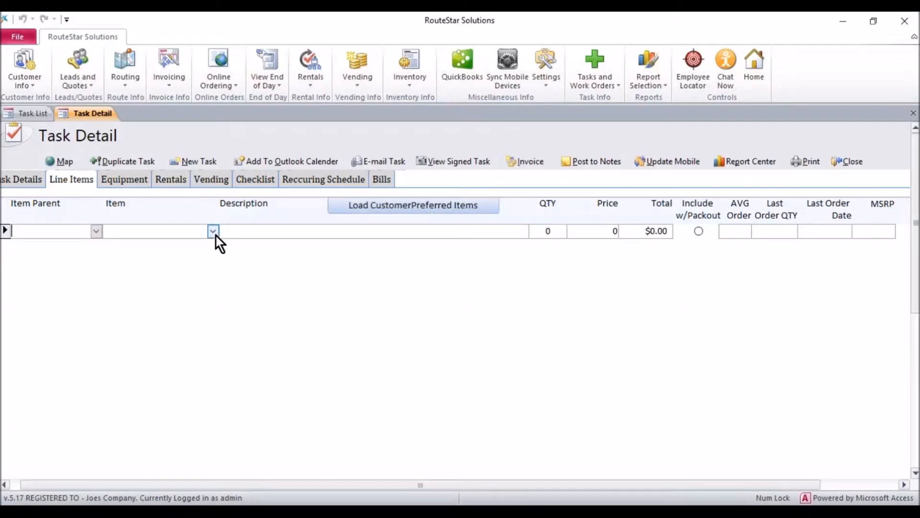
left_click(97, 231)
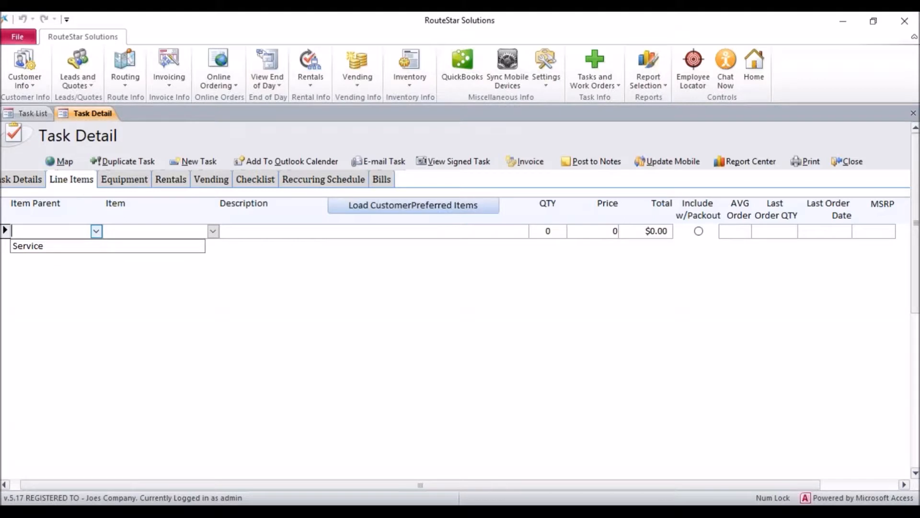
left_click(97, 231)
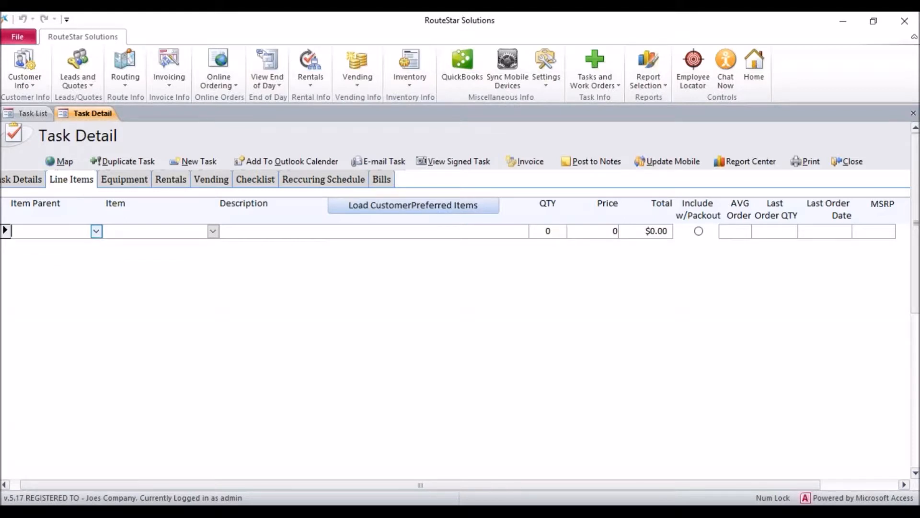
left_click(213, 231)
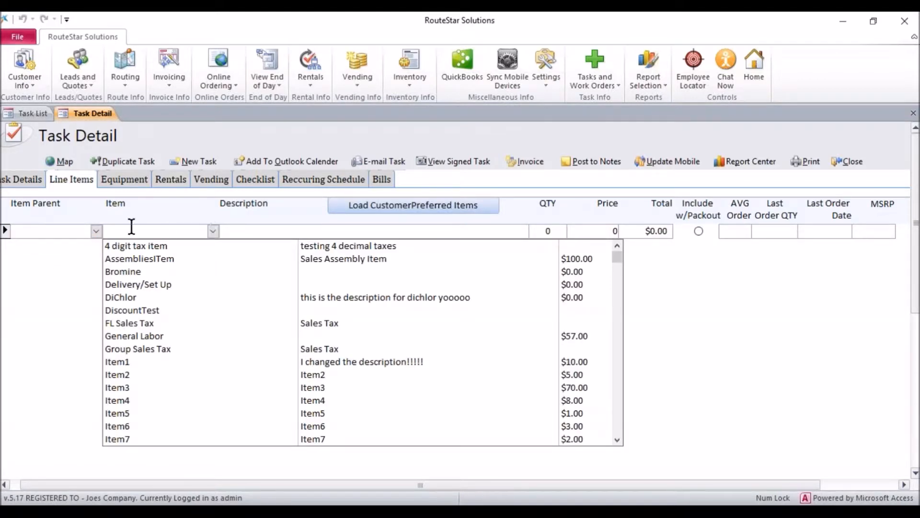
left_click(191, 362)
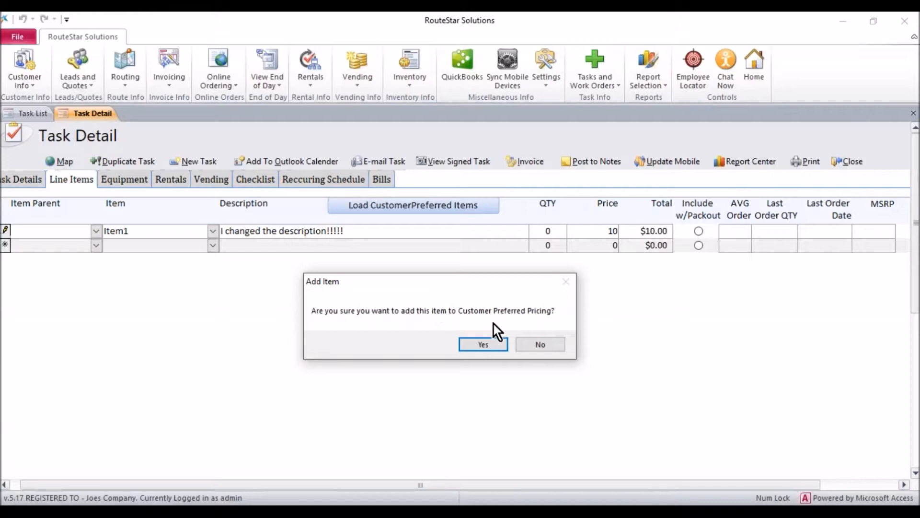
left_click(530, 344)
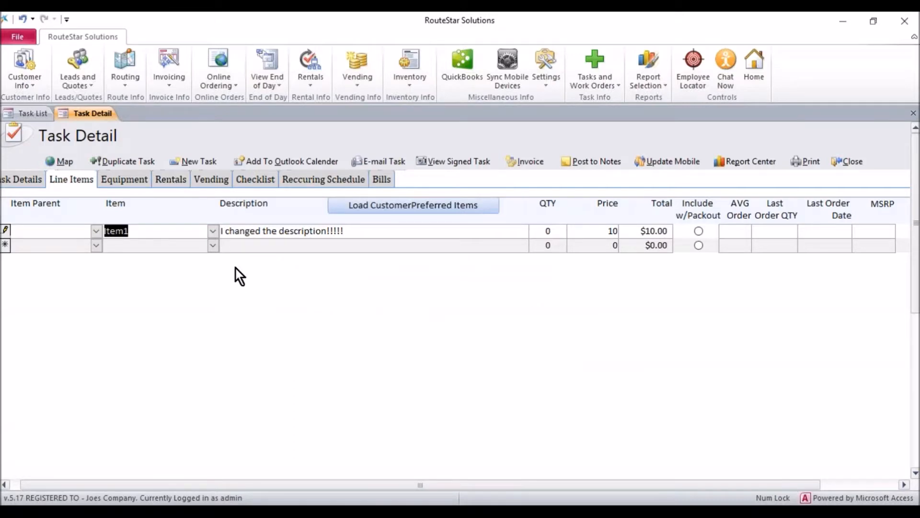
Add Item2 as the task's second line item.
left_click(213, 246)
left_click(182, 386)
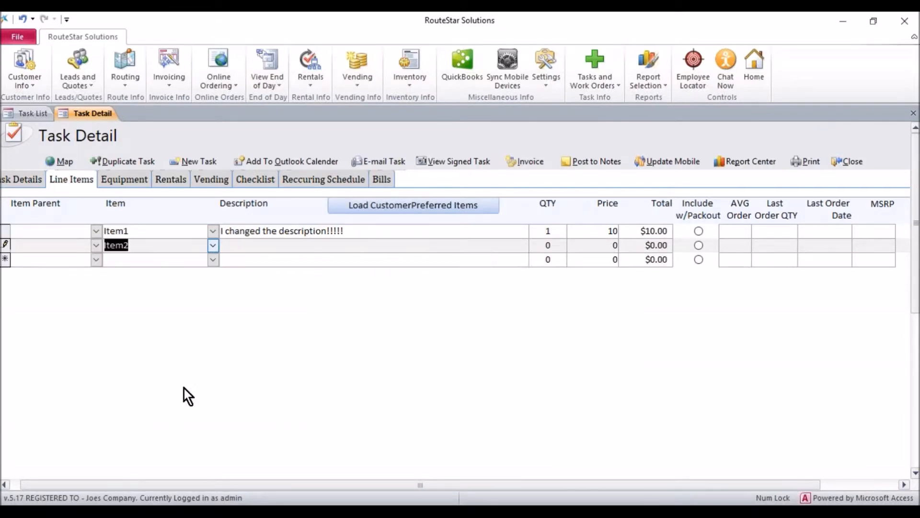
left_click(567, 306)
Set the line item quantities to 2 for Item1 and 10 for Item2.
left_click(542, 229)
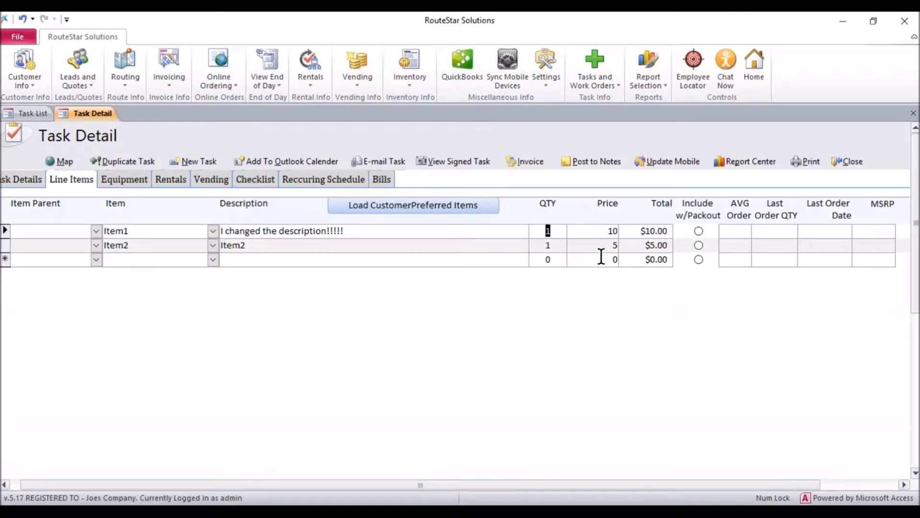
type("2")
left_click(557, 246)
type("10")
left_click(472, 247)
left_click_drag(602, 231, 623, 246)
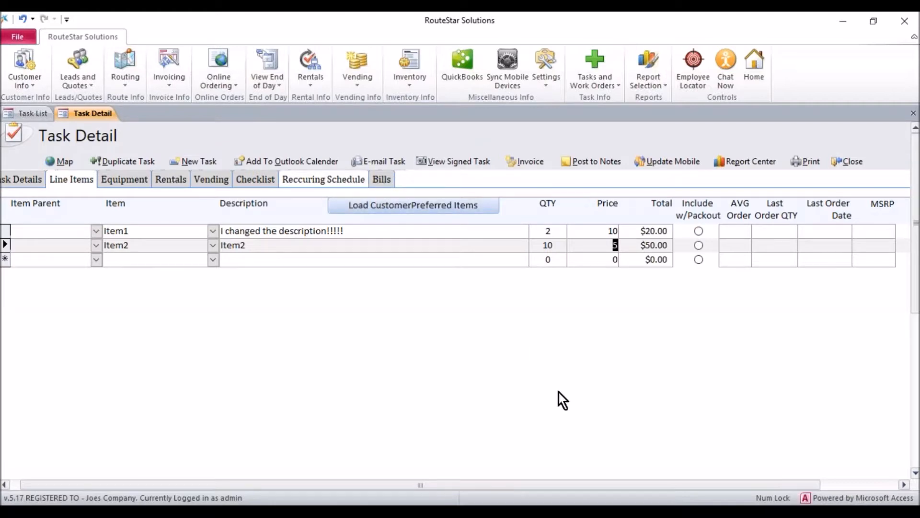
Review the task's customer, description, due date and assigned employee, and close it to find it in the employee task list.
left_click_drag(419, 488, 409, 486)
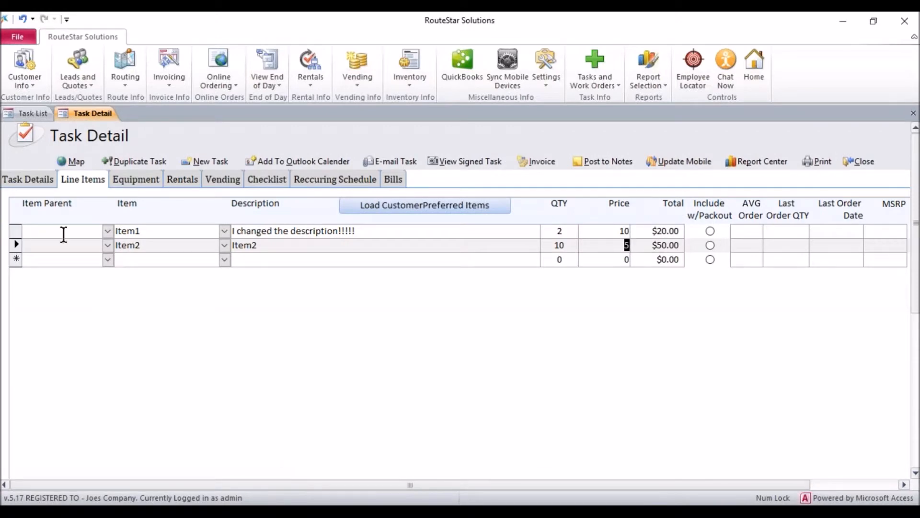
left_click(22, 176)
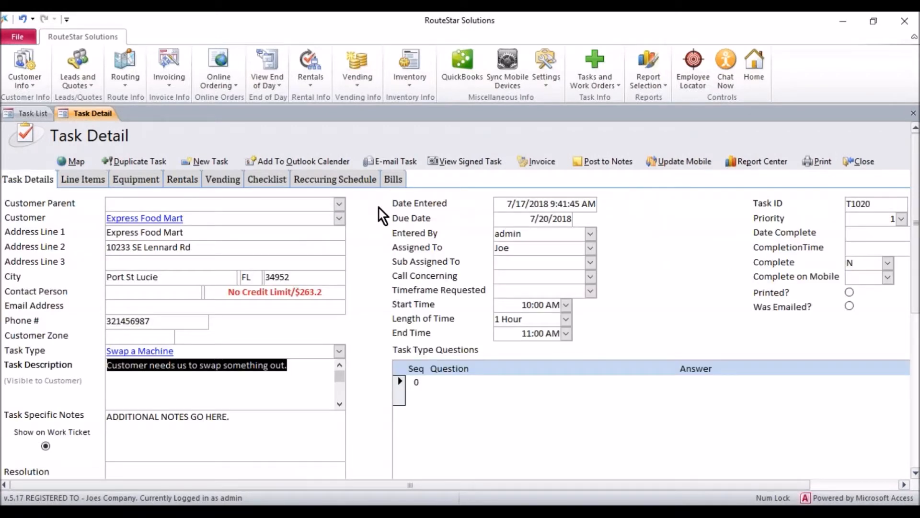
left_click_drag(205, 217, 69, 221)
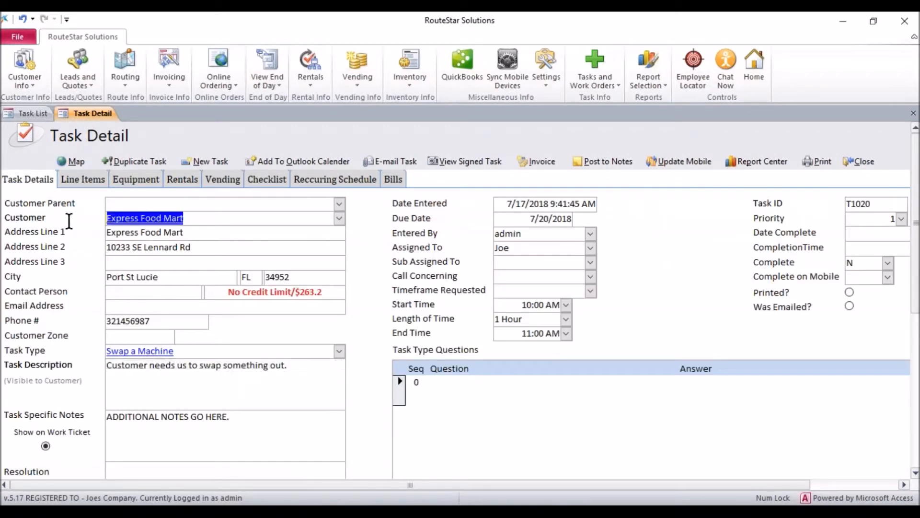
left_click_drag(324, 379, 86, 352)
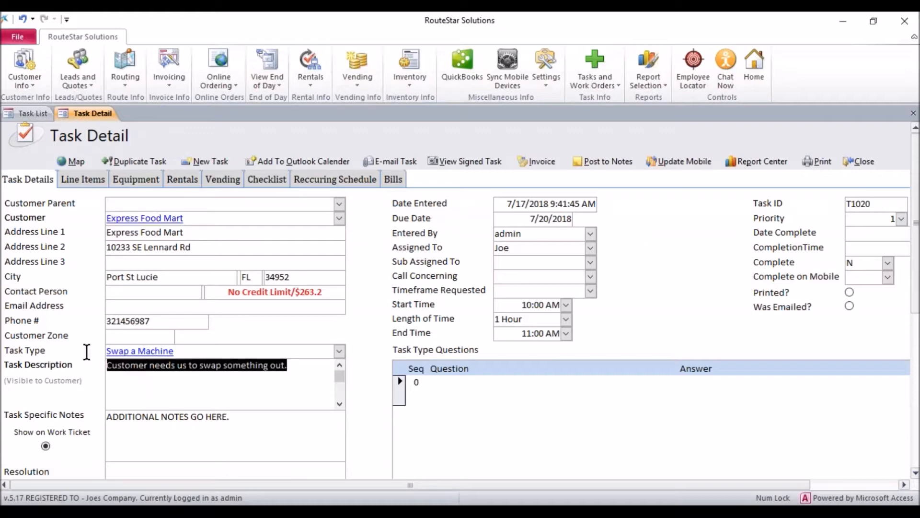
left_click(522, 219)
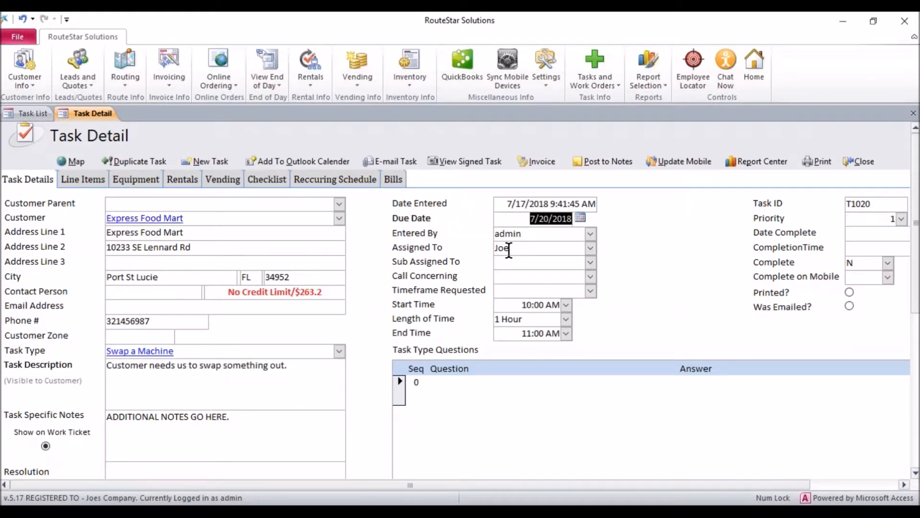
left_click_drag(516, 248, 494, 248)
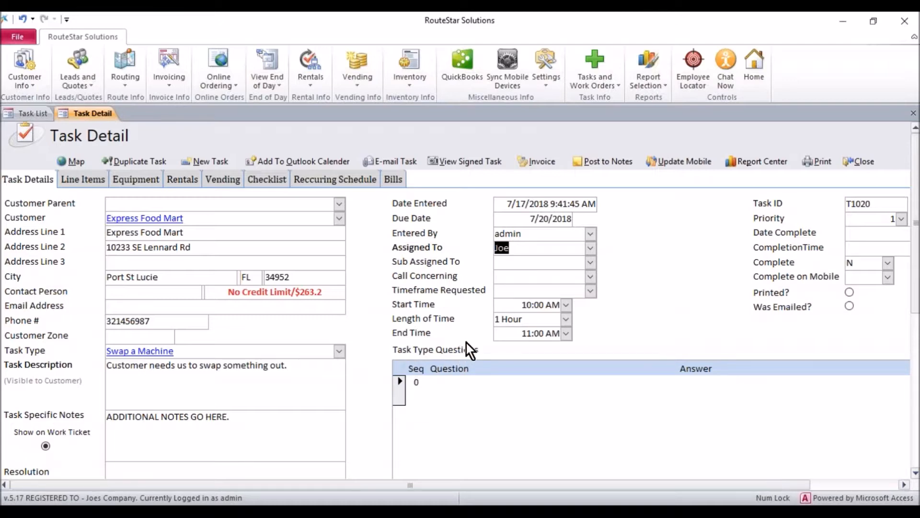
left_click(865, 165)
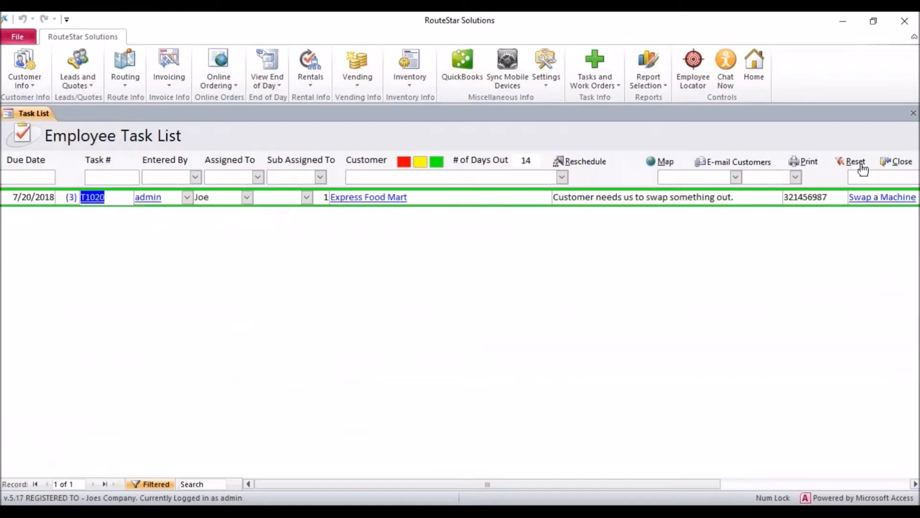
left_click_drag(104, 196, 80, 200)
Try 50 as the task list's number of days out and restore it to 14.
left_click(531, 160)
left_click_drag(532, 160, 512, 152)
left_click_drag(525, 158, 514, 158)
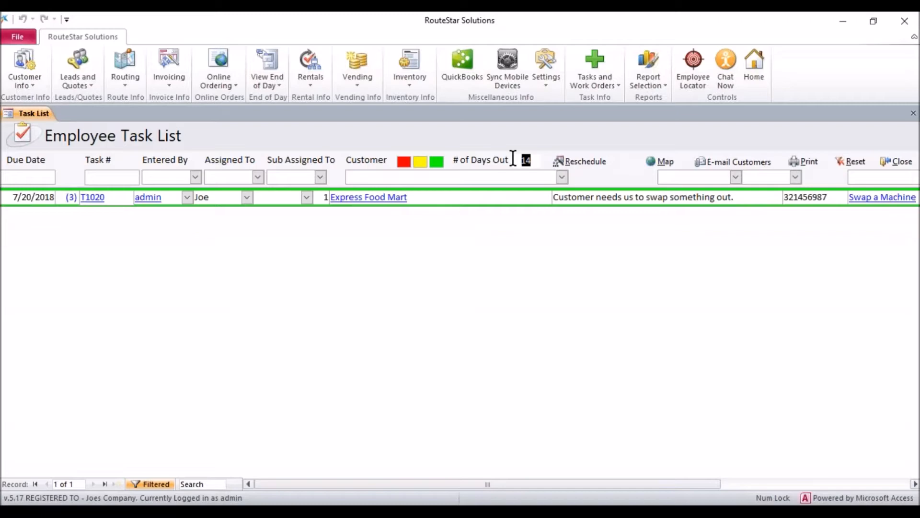
type("50")
key("BackSpace")
key("BackSpace")
type("14")
key("Return")
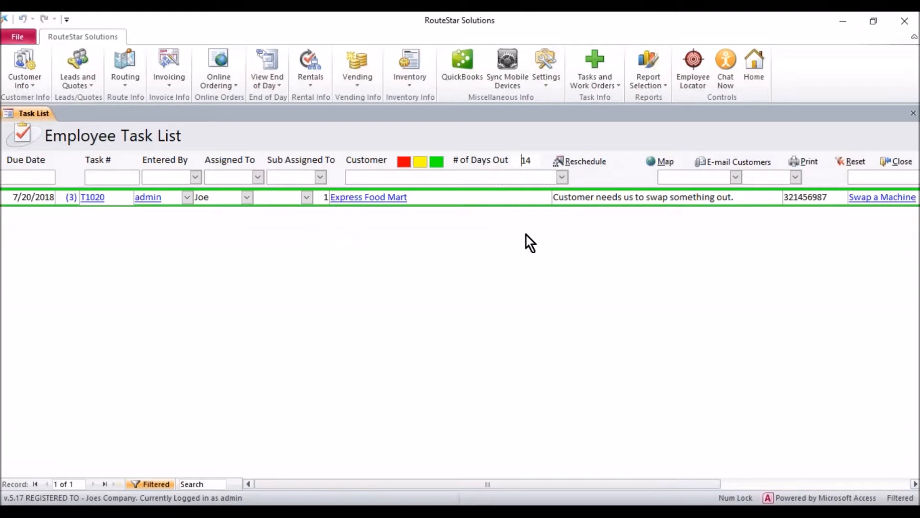
Choose Tasks as the sync option in the mobile device sync form and close the form.
left_click_drag(614, 484, 733, 485)
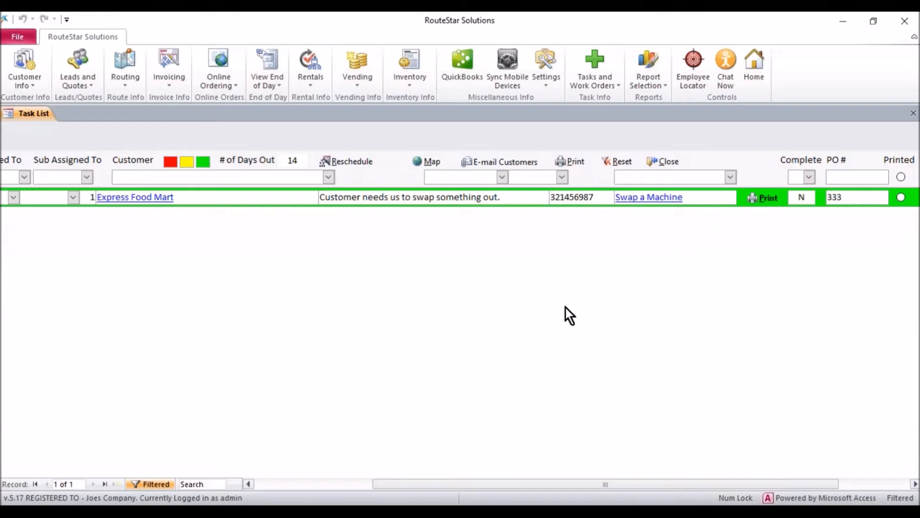
left_click_drag(567, 485, 430, 474)
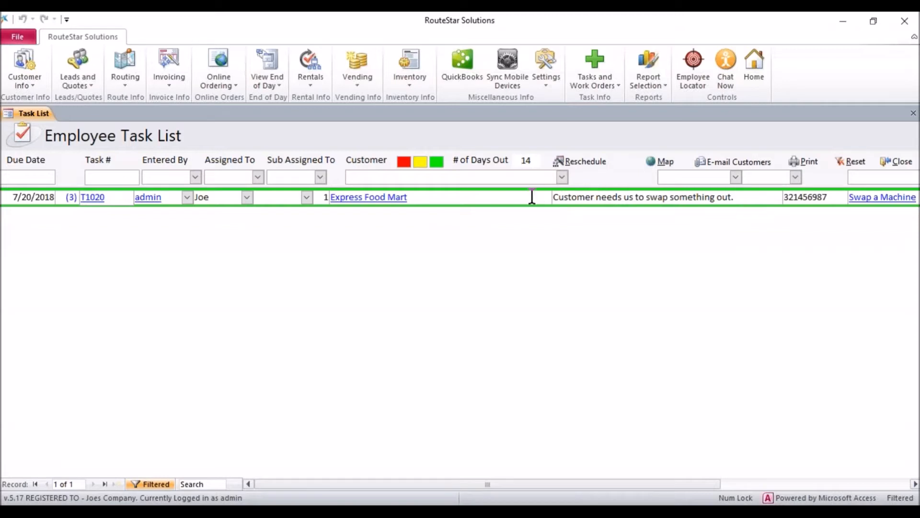
left_click(504, 66)
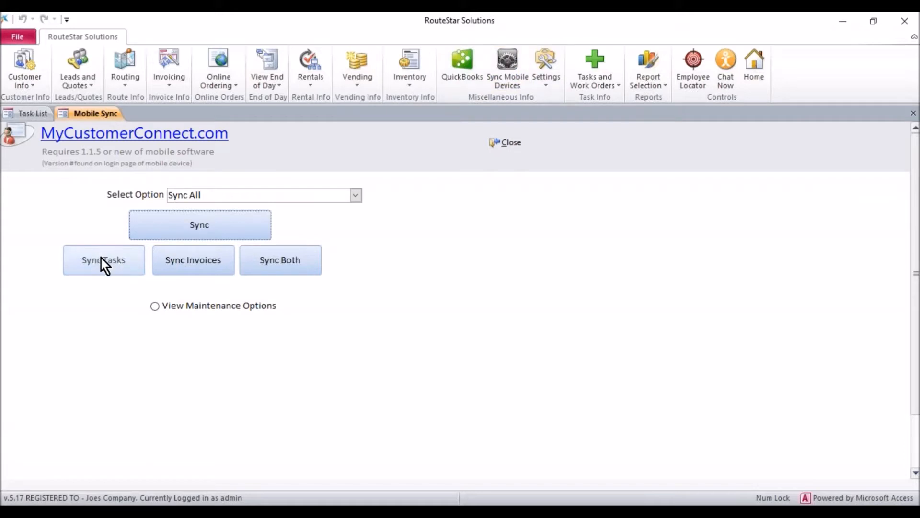
left_click(354, 194)
left_click(185, 299)
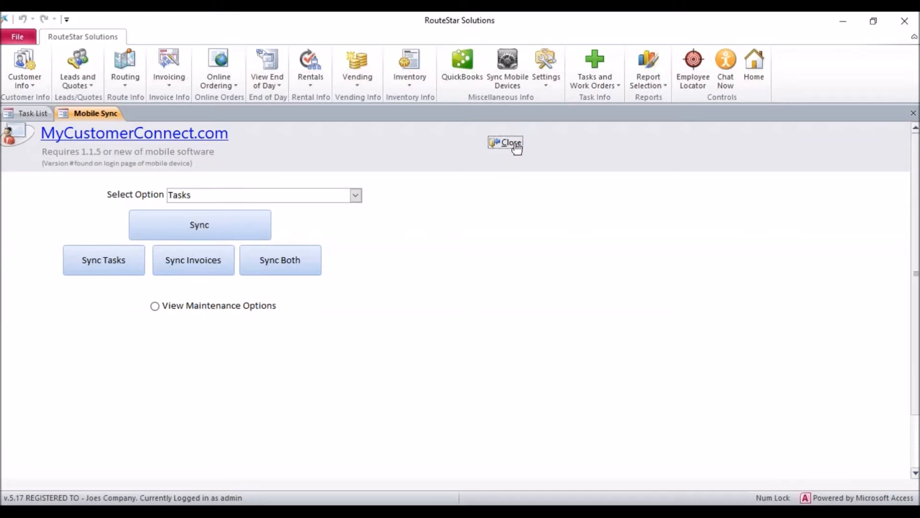
left_click(511, 143)
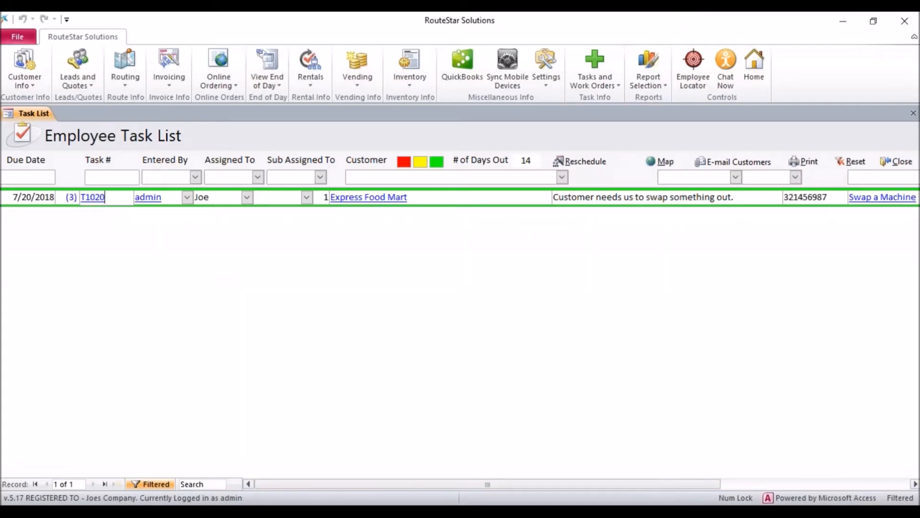
Open the Express Food Mart task and compare its completion status and details with its entry in the task list.
left_click(101, 197)
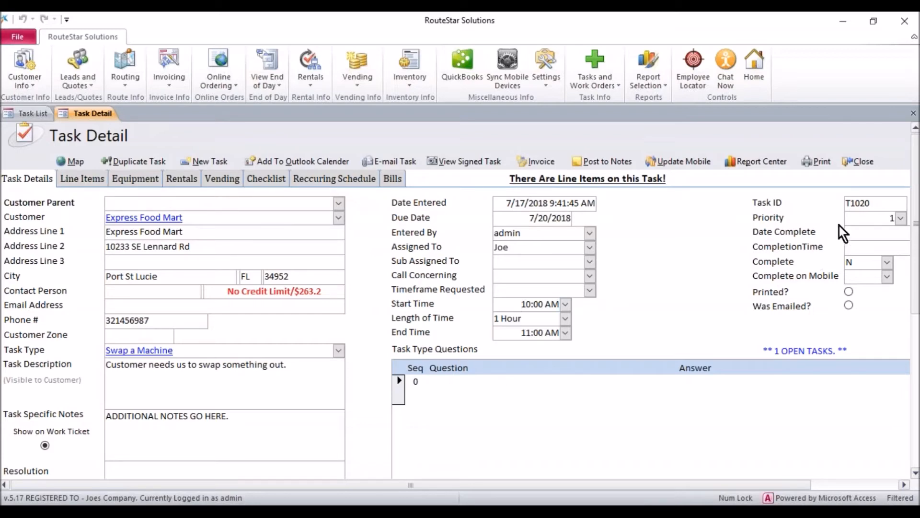
left_click(848, 262)
left_click(520, 262)
left_click(15, 113)
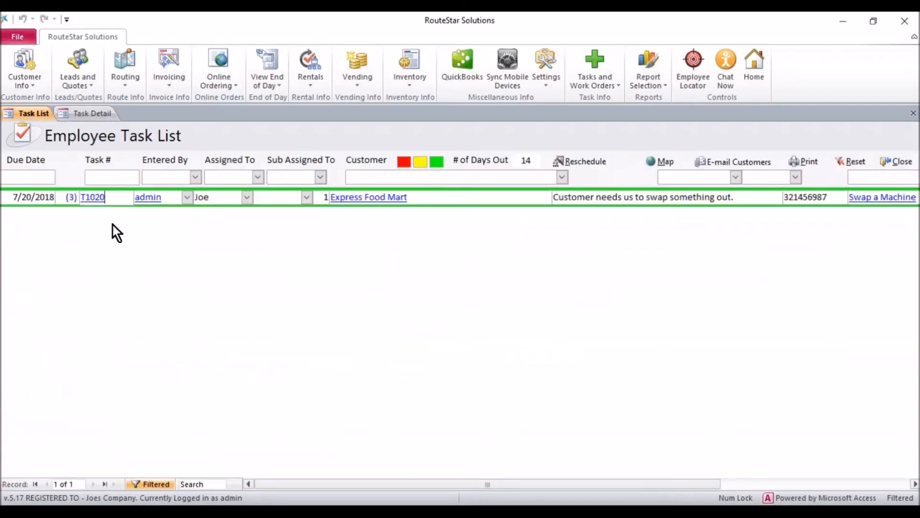
left_click(75, 113)
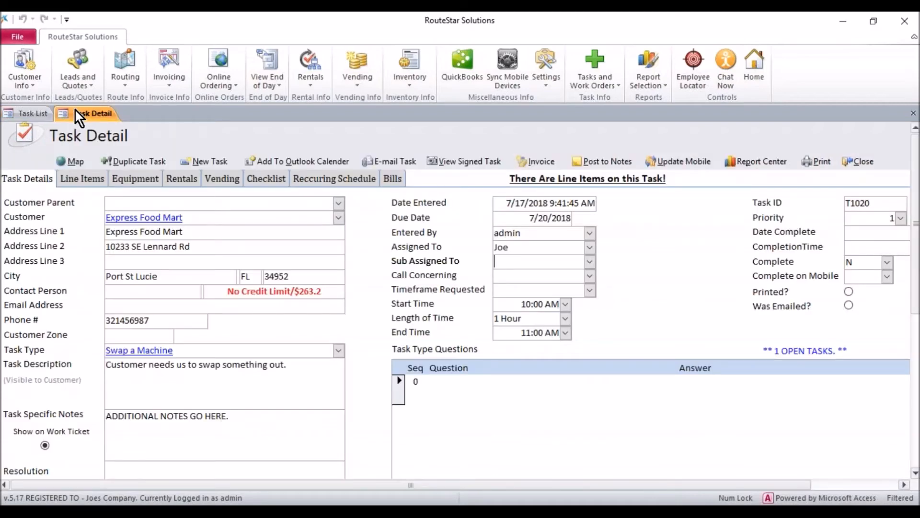
left_click(33, 115)
left_click_drag(110, 196, 62, 176)
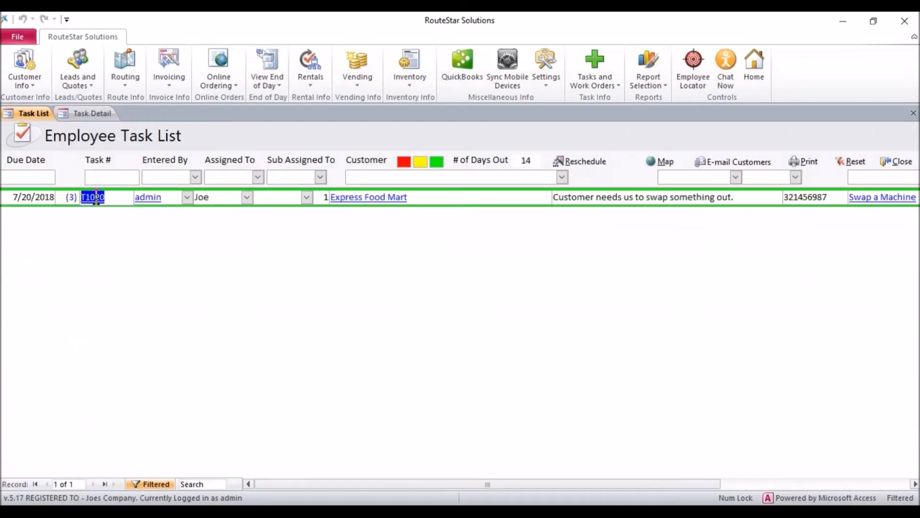
left_click(74, 114)
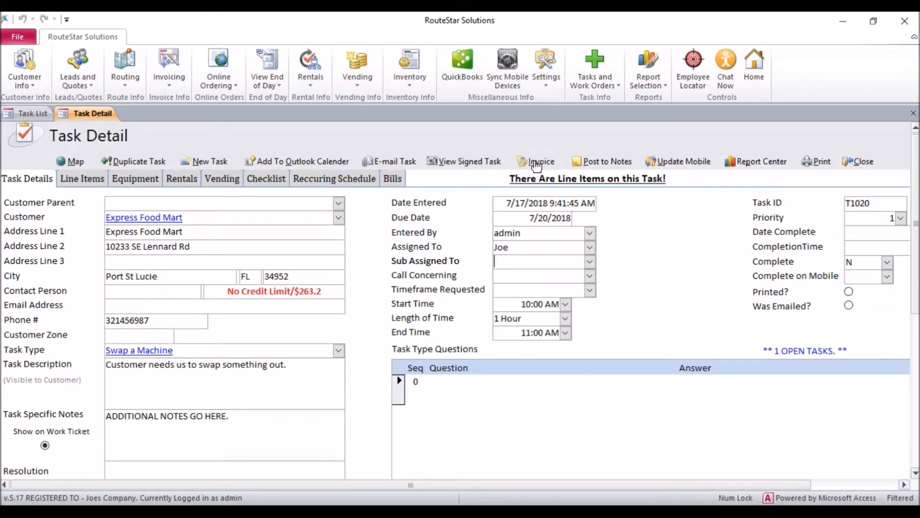
Enter "Customer Job is Complete" as the task's resolution and post the task to notes.
left_click(594, 163)
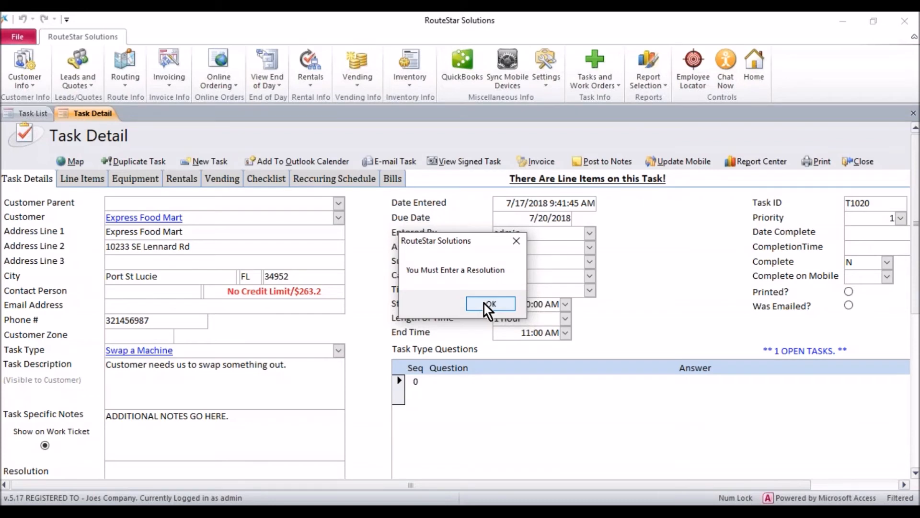
left_click(484, 304)
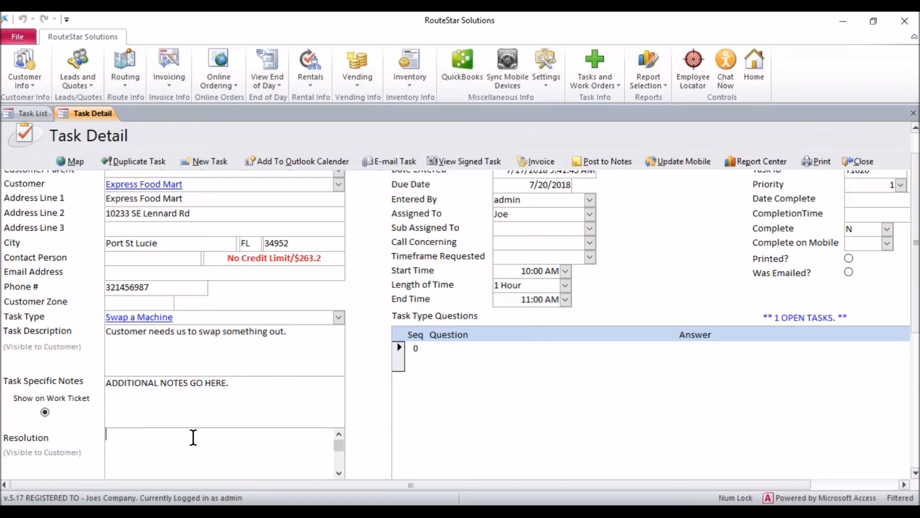
type("Customer Job is Complete")
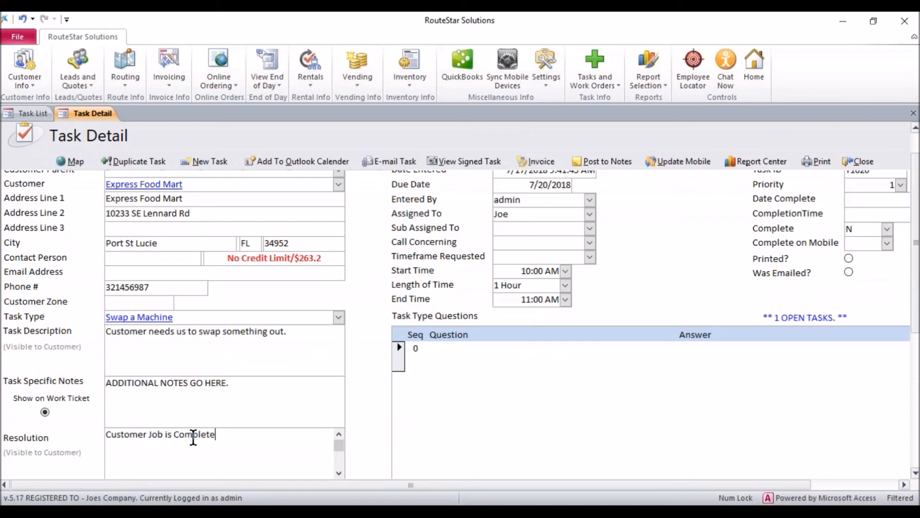
left_click(529, 211)
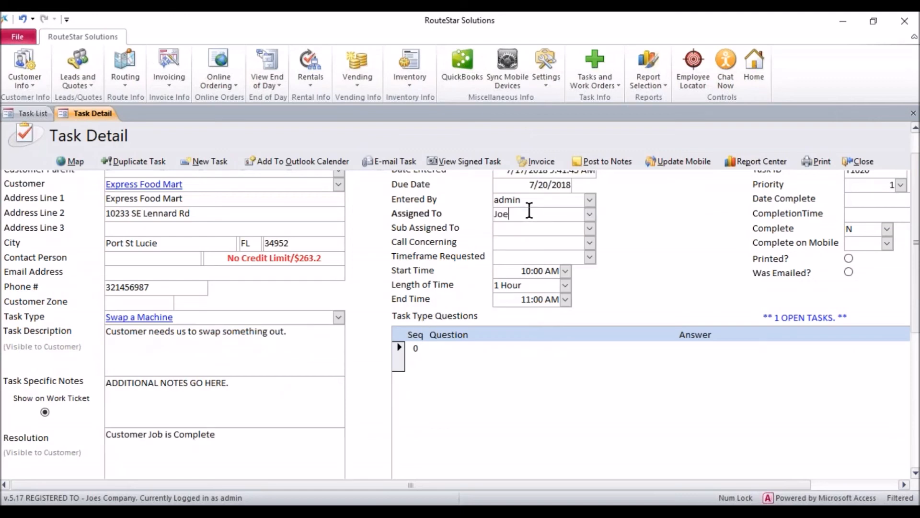
left_click(593, 164)
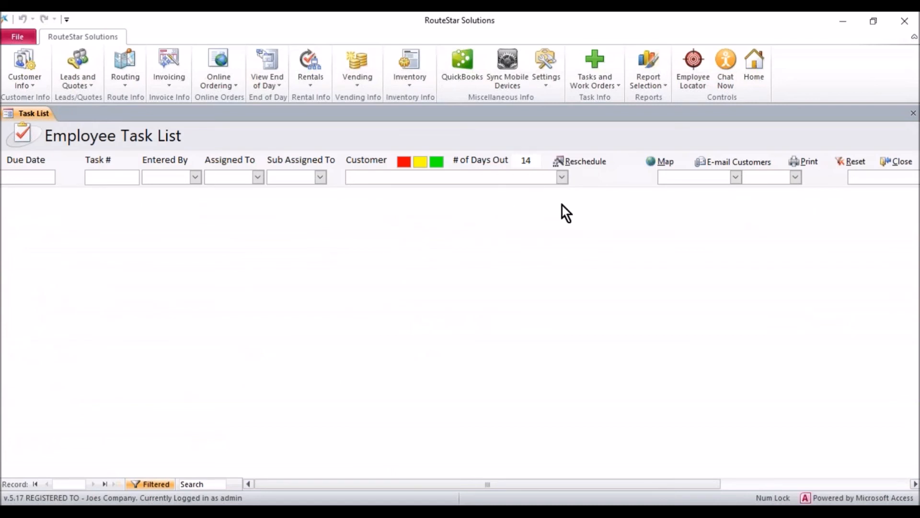
Open the Closed Task List and check the entries for Express Food Mart and Brandeberry Winery - OH.
left_click(603, 85)
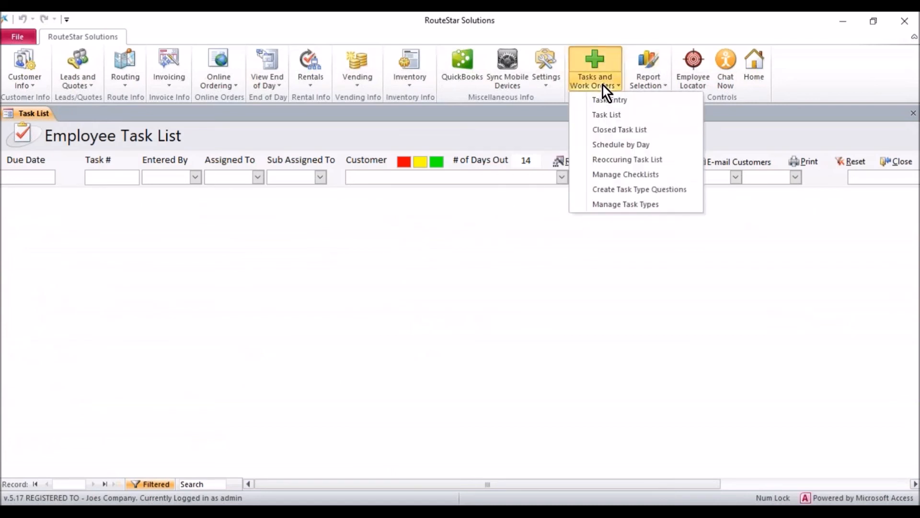
left_click(646, 129)
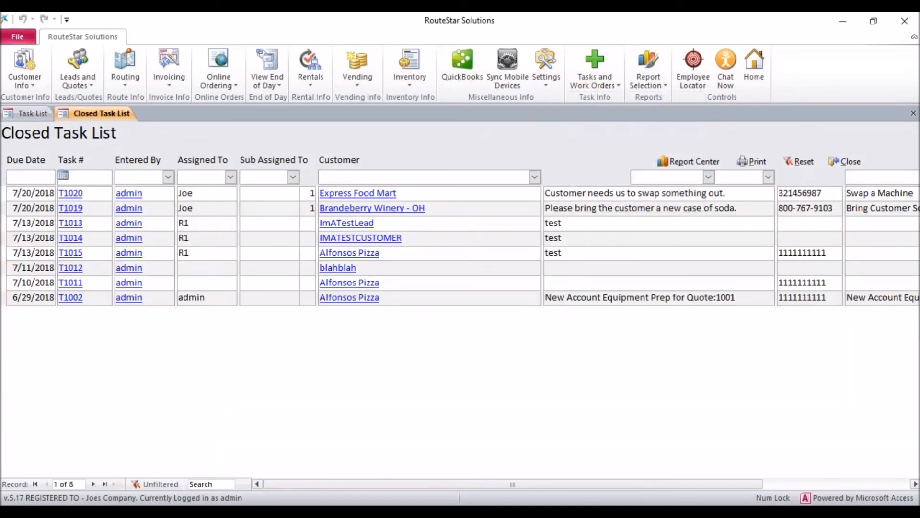
left_click(403, 192)
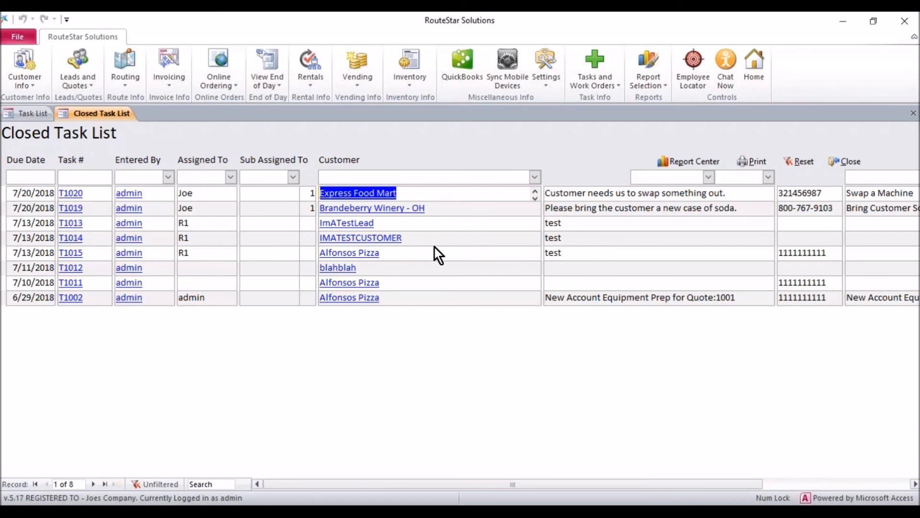
left_click(431, 207)
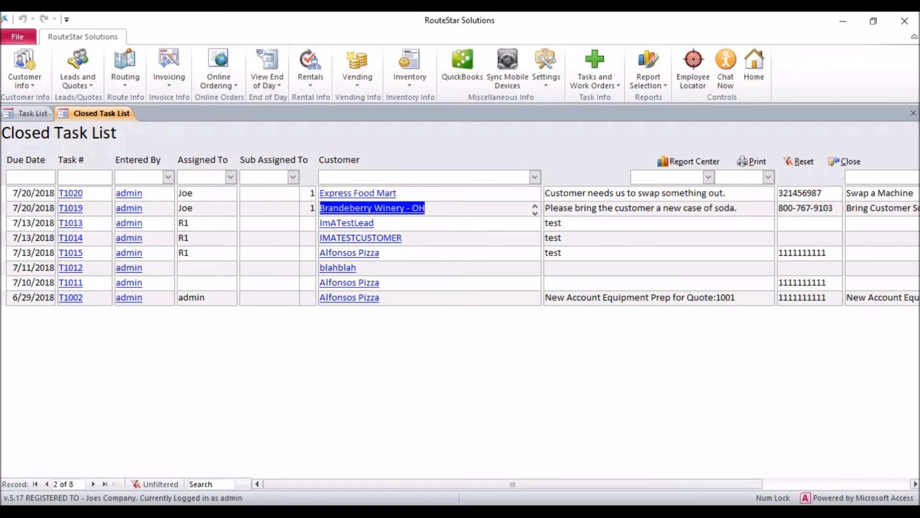